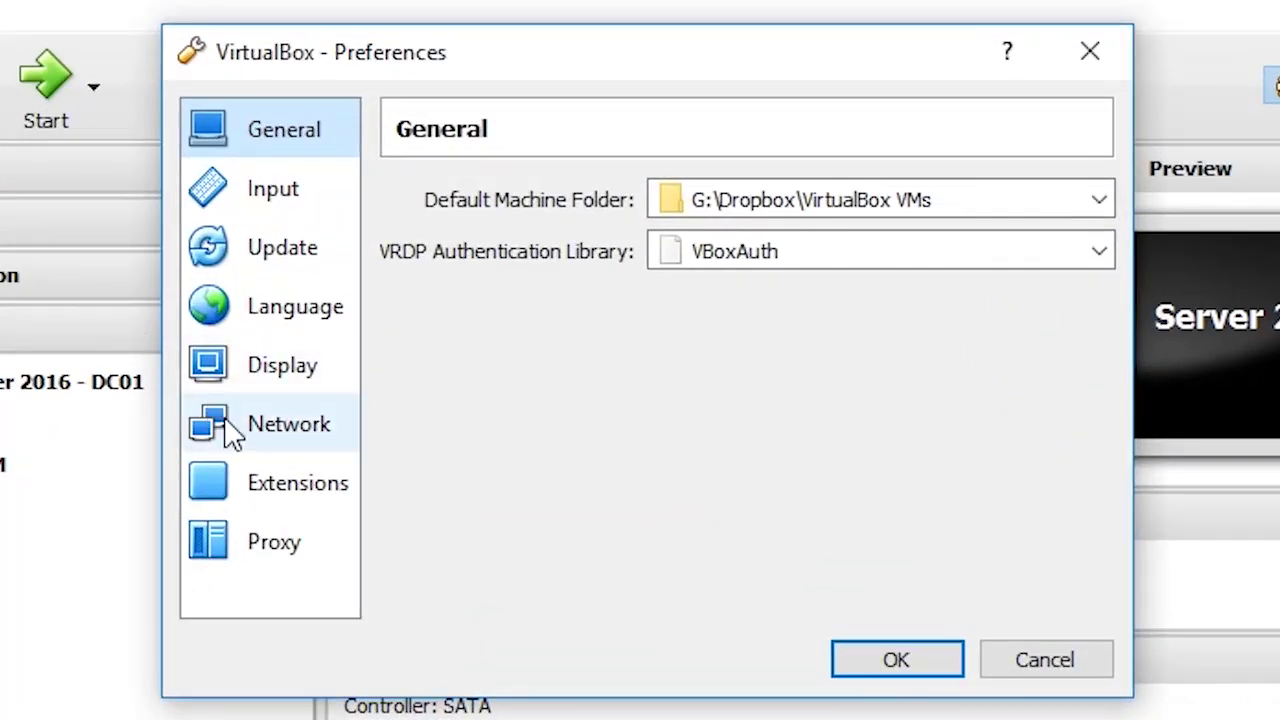
- Switch VirtualBox Preferences to the Network page
click(225, 422)
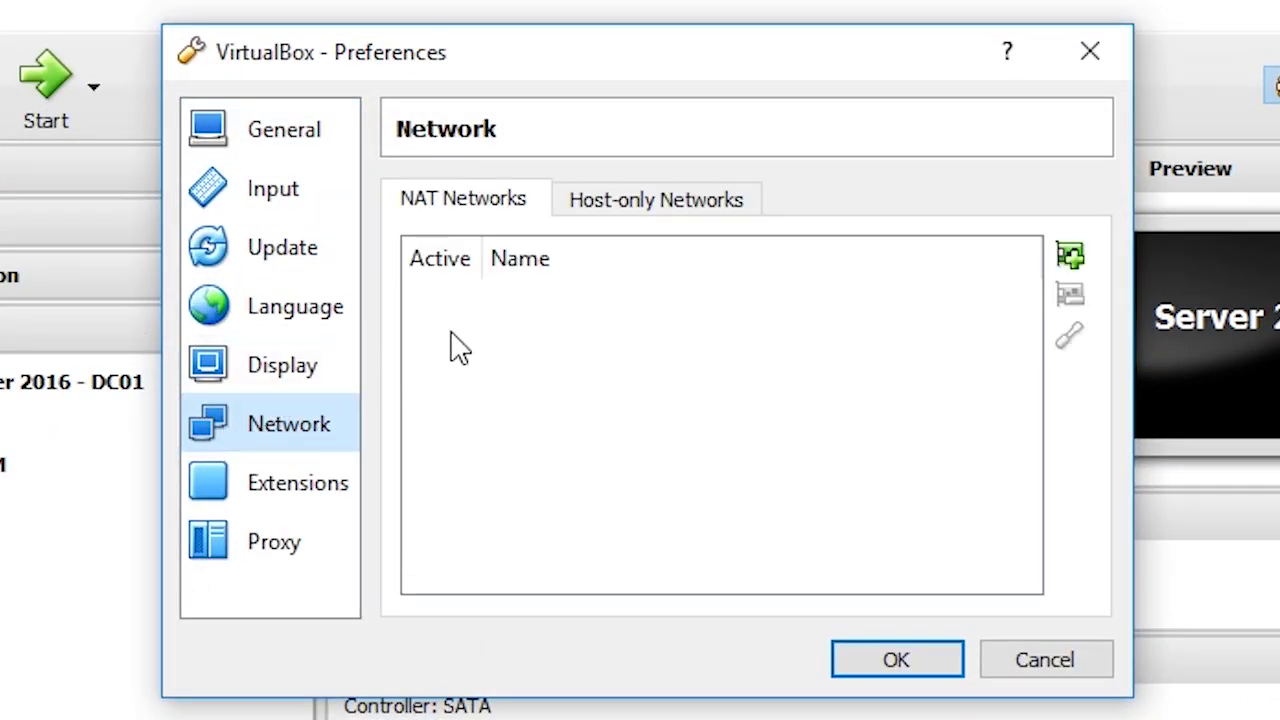
- Add a new host-only network, VirtualBox Host-Only Ethernet Adapter #3, and select it
click(665, 220)
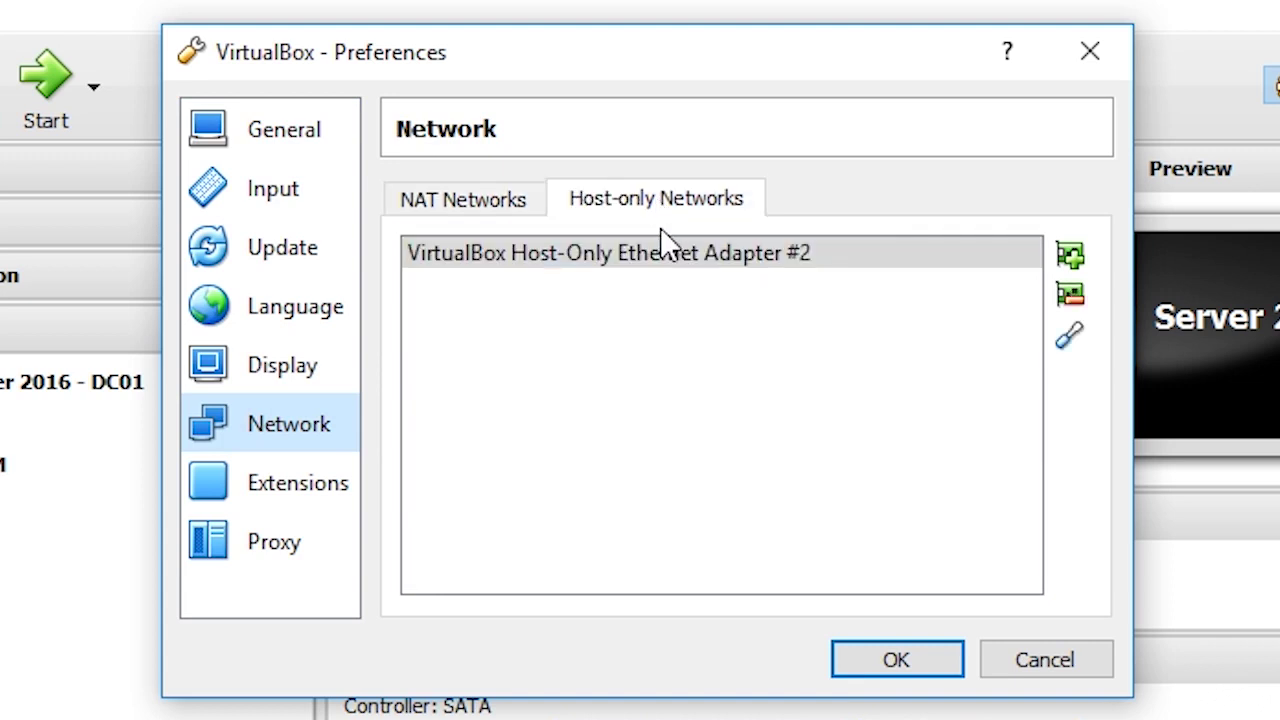
click(658, 256)
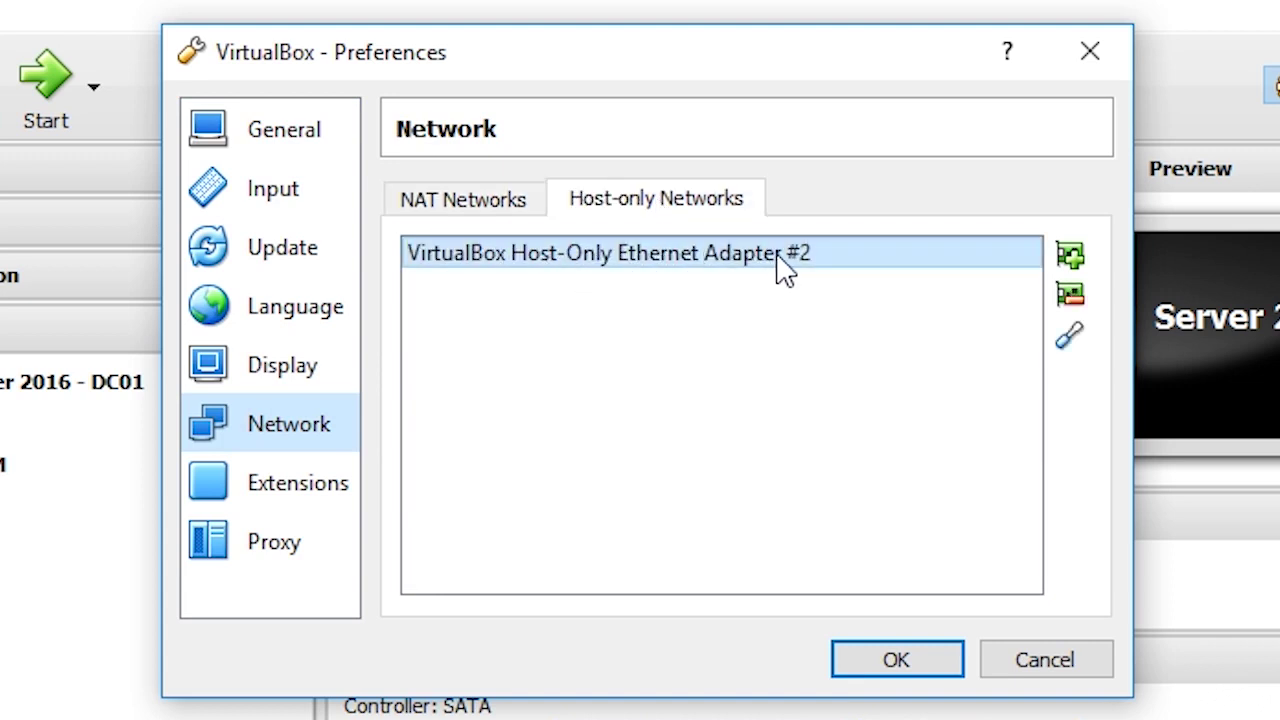
mouse_move(780, 256)
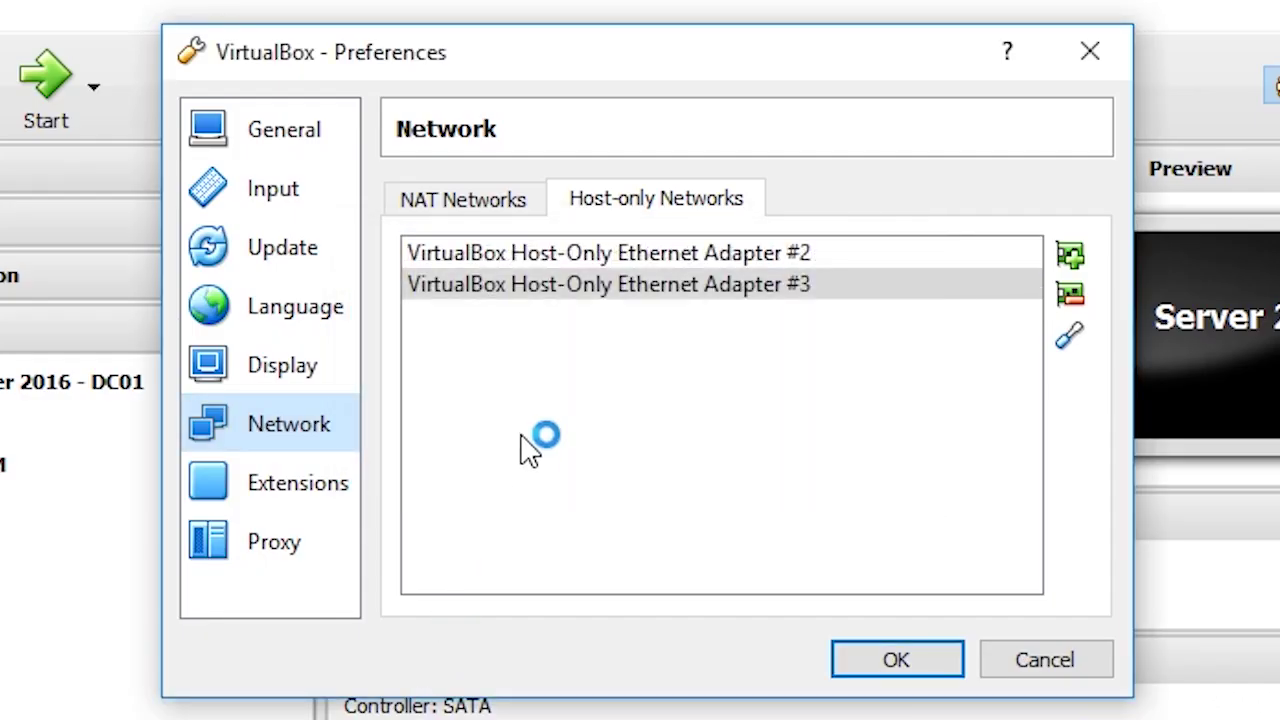
click(490, 287)
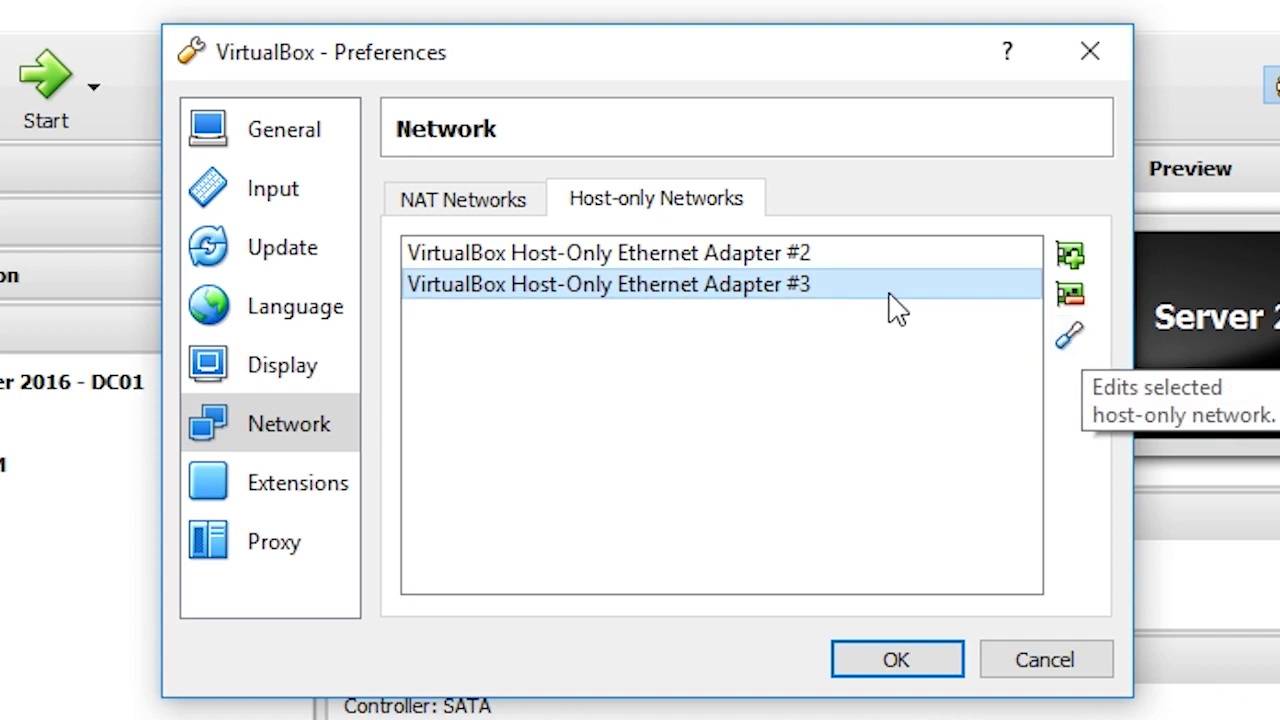
- Change Adapter #3's host IPv4 address from 192.168.186.1 to 192.168.15.1
double_click(829, 287)
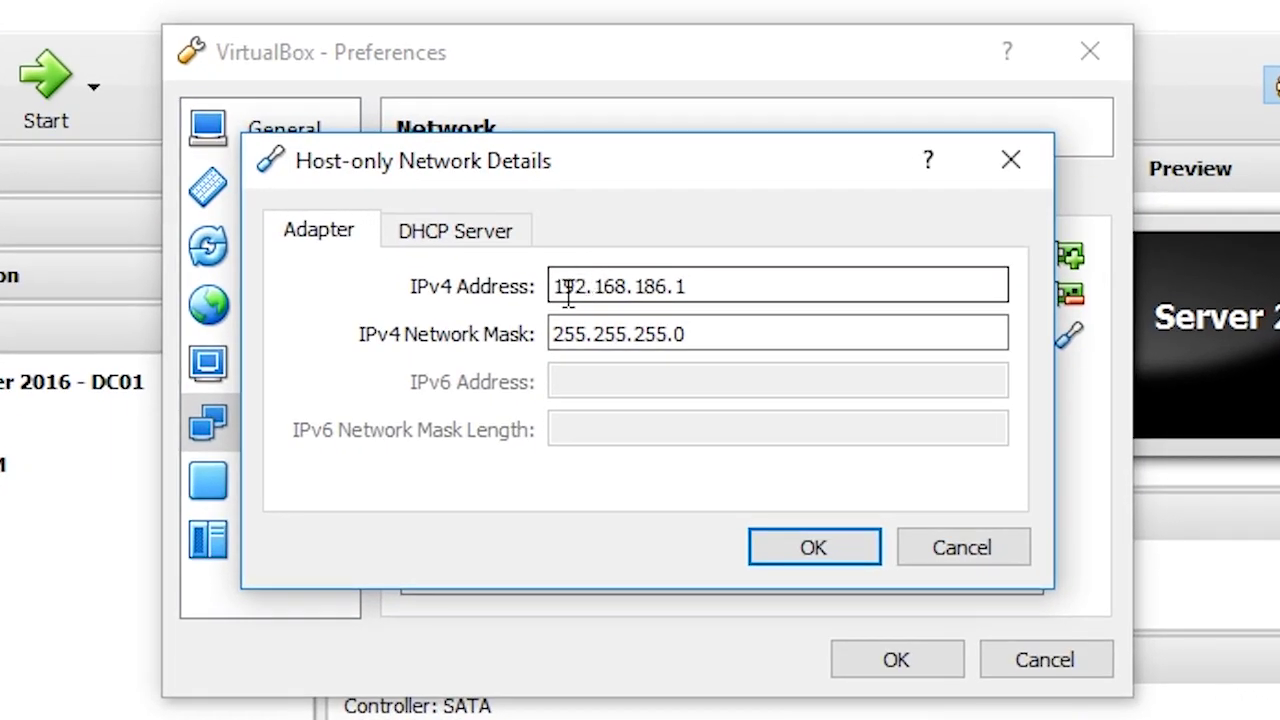
drag(567, 290, 690, 285)
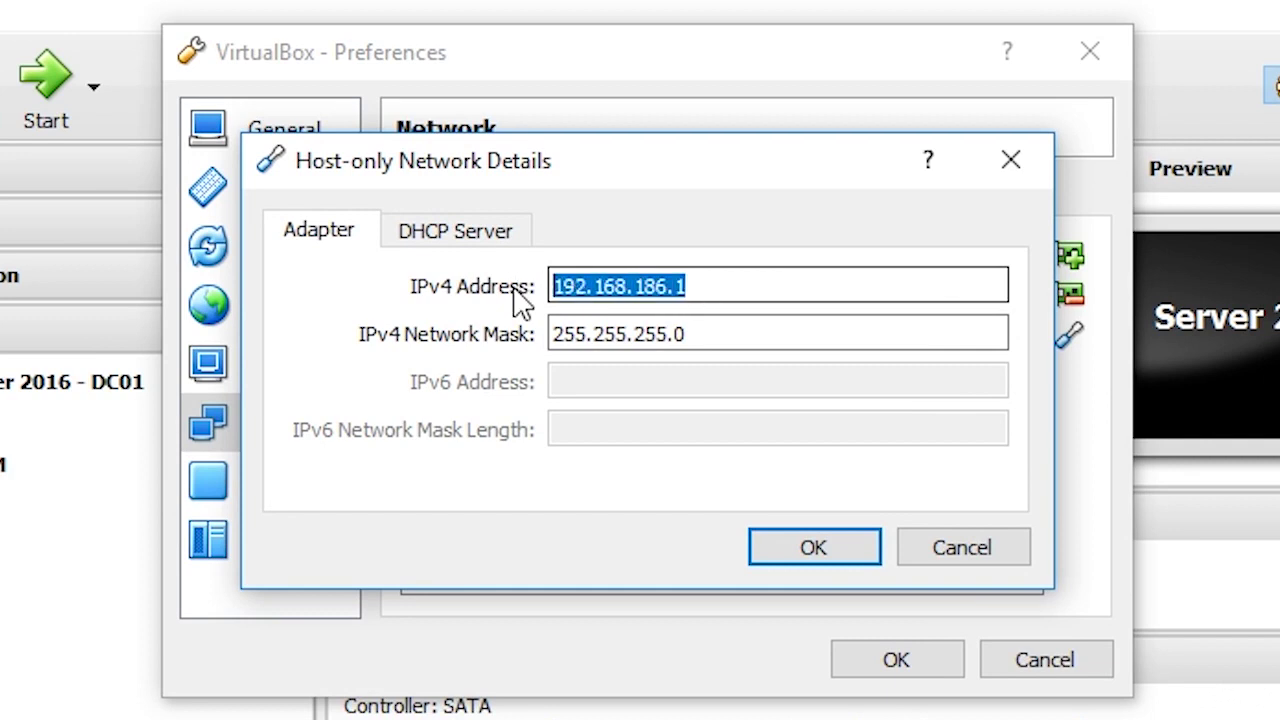
click(566, 283)
double_click(650, 286)
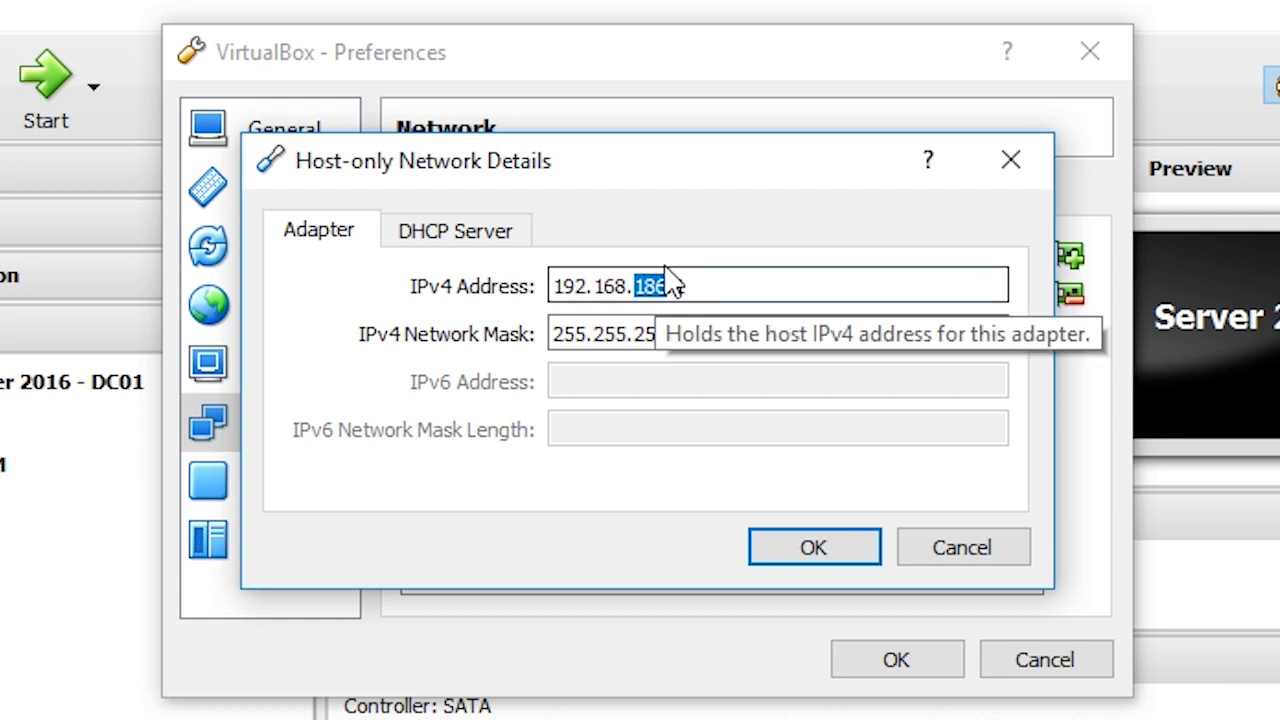
text(15)
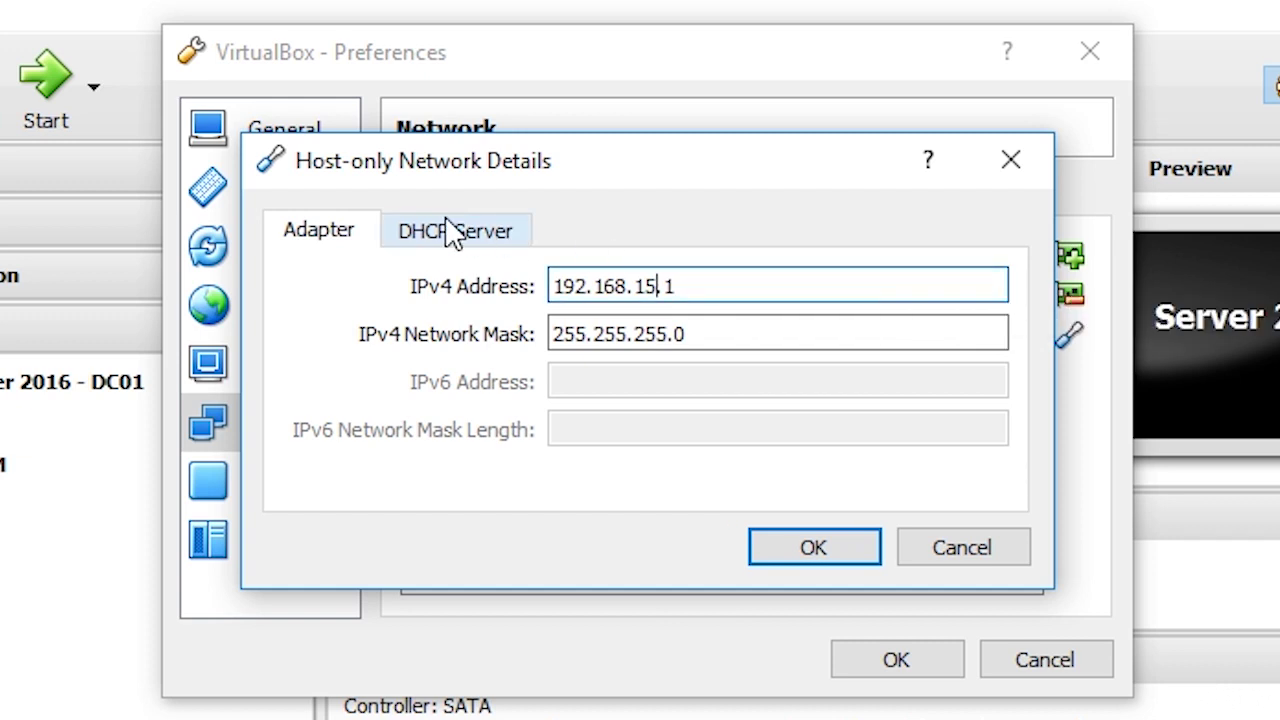
click(458, 240)
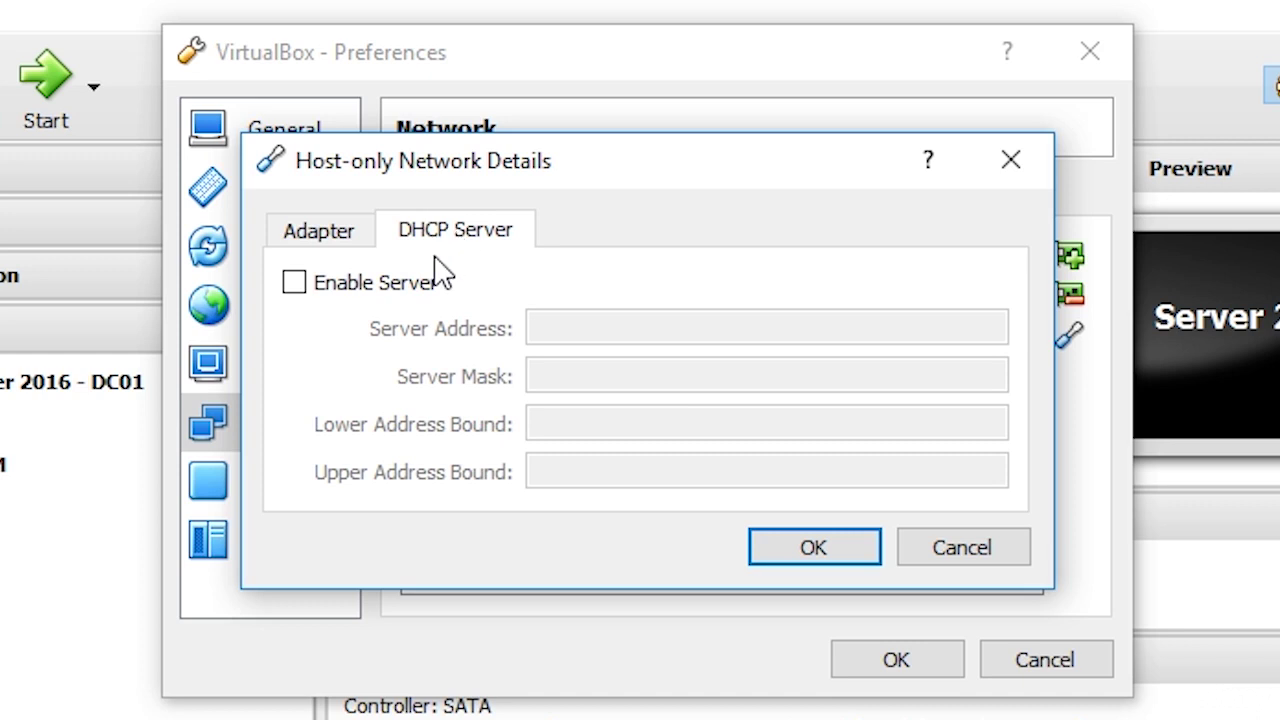
- Enable Adapter #3's DHCP server and paste the 192.168.15 prefix into Server Address
click(378, 288)
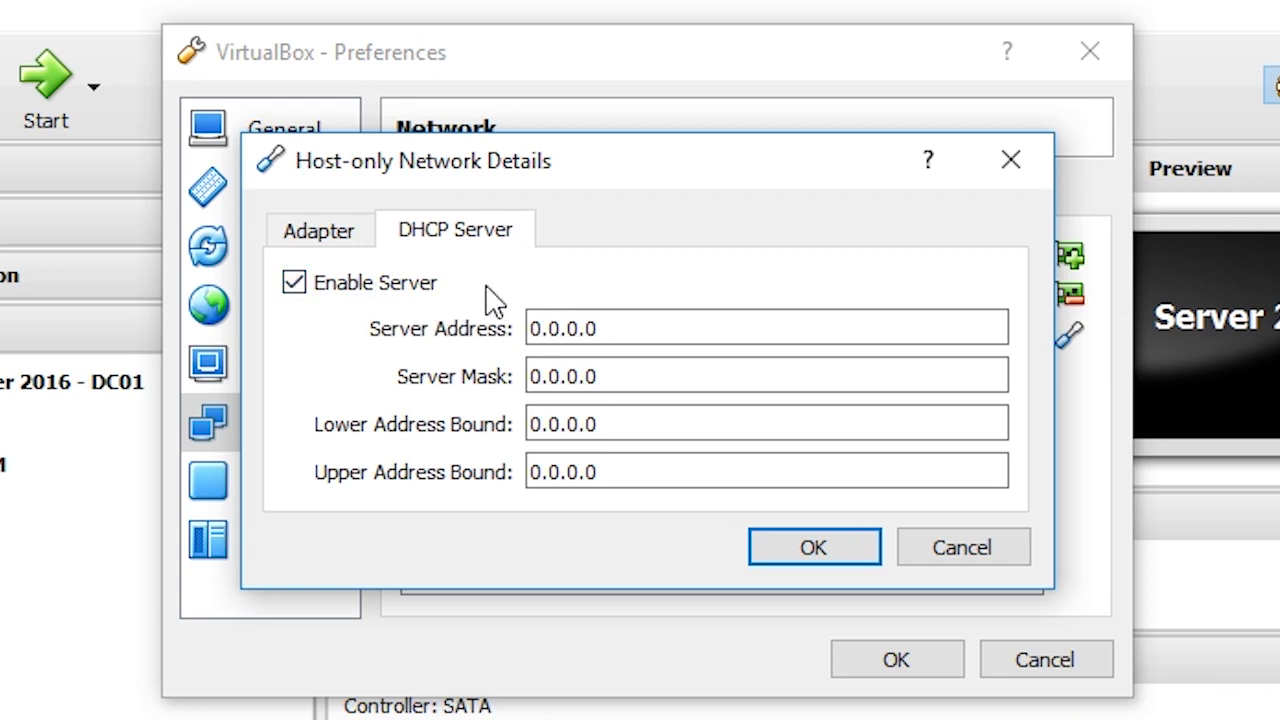
click(336, 236)
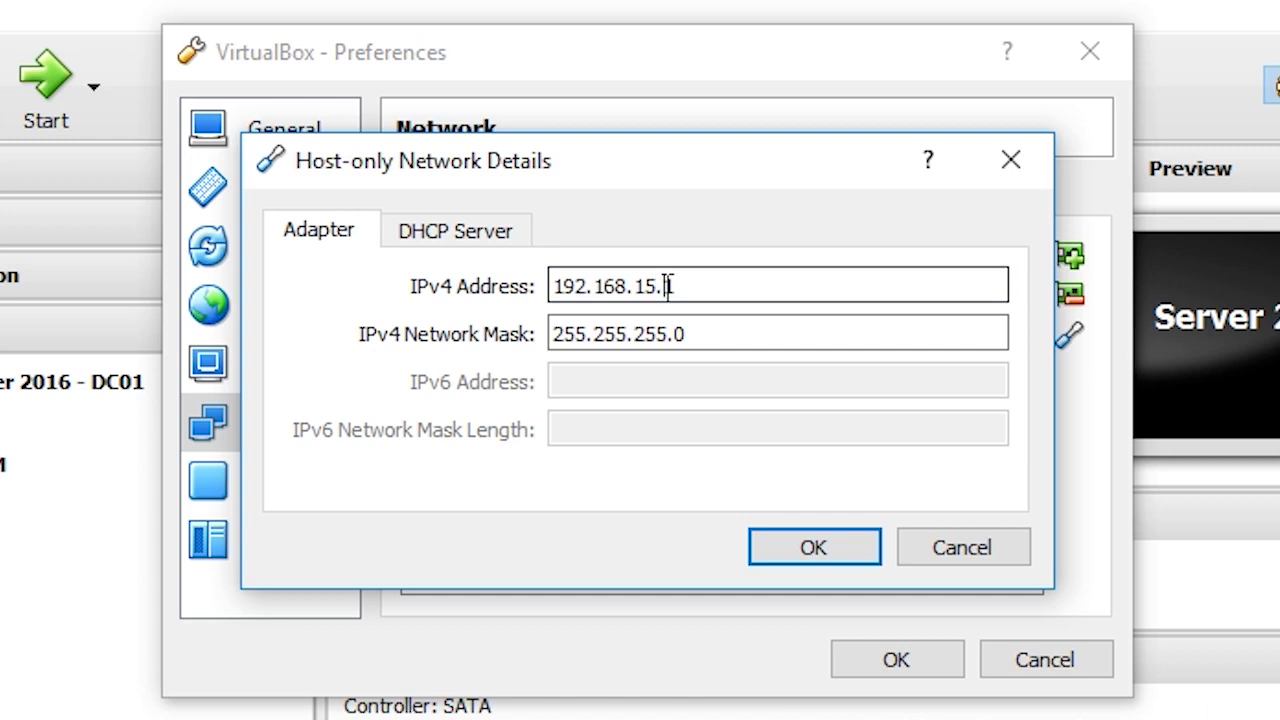
drag(660, 286, 494, 277)
key(ctrl+c)
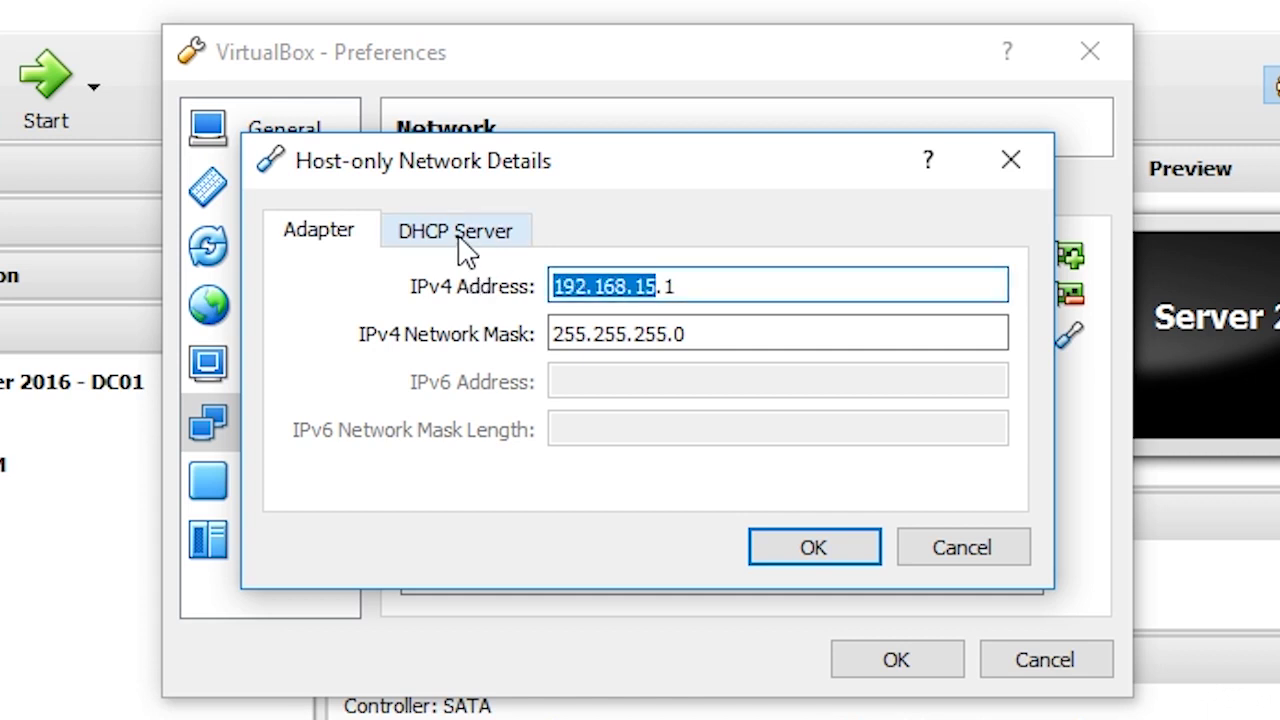
click(462, 246)
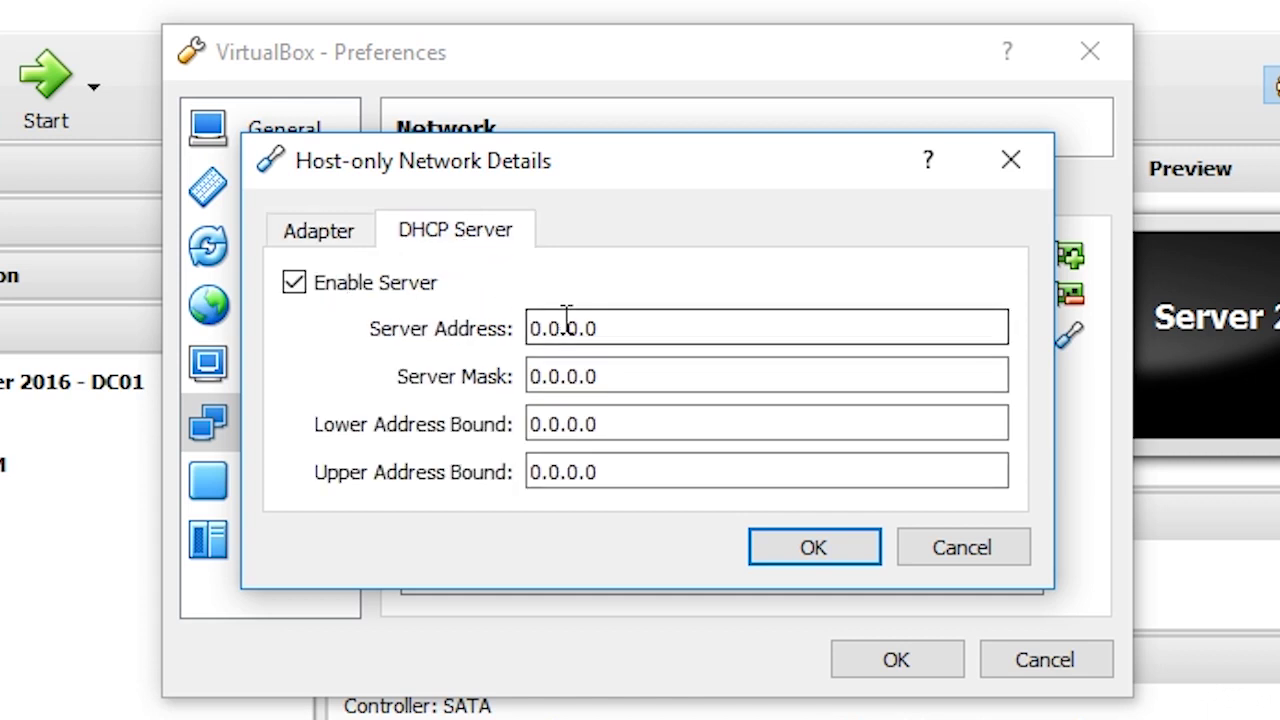
drag(614, 328, 457, 343)
key(ctrl+v)
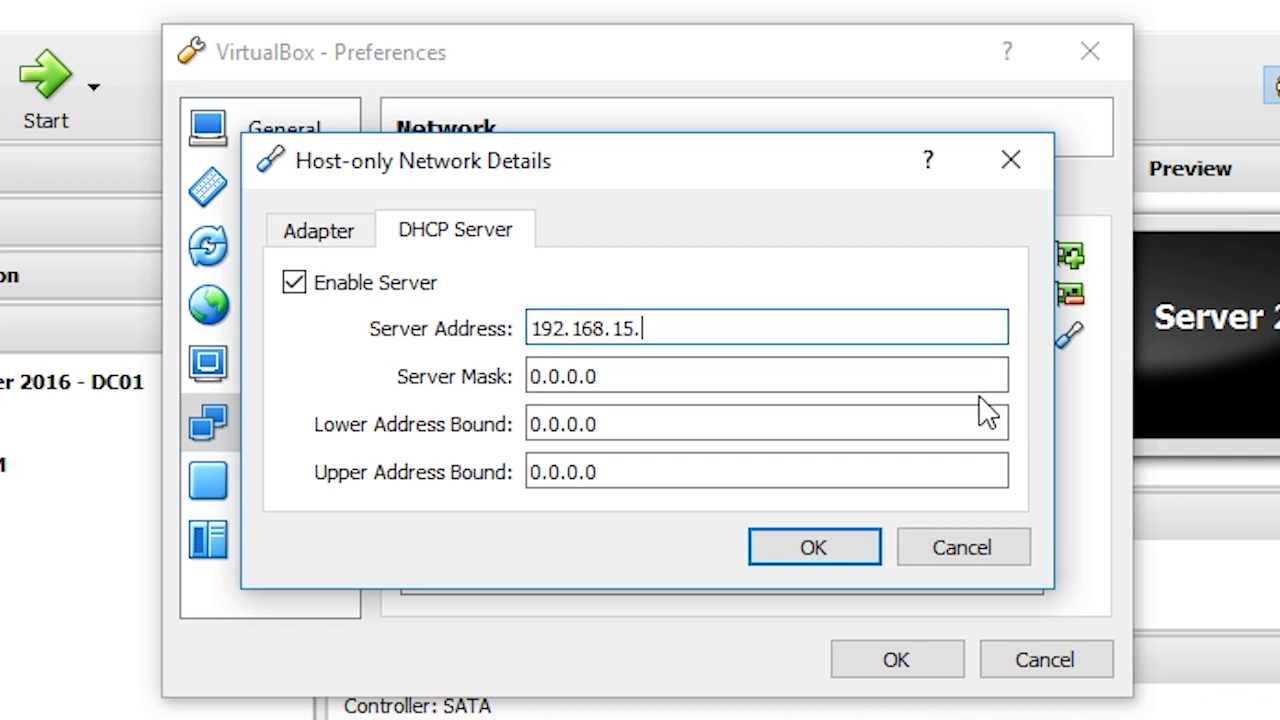
- Copy the adapter's 255.255.255.0 network mask into the DHCP Server Mask
click(340, 238)
click(470, 232)
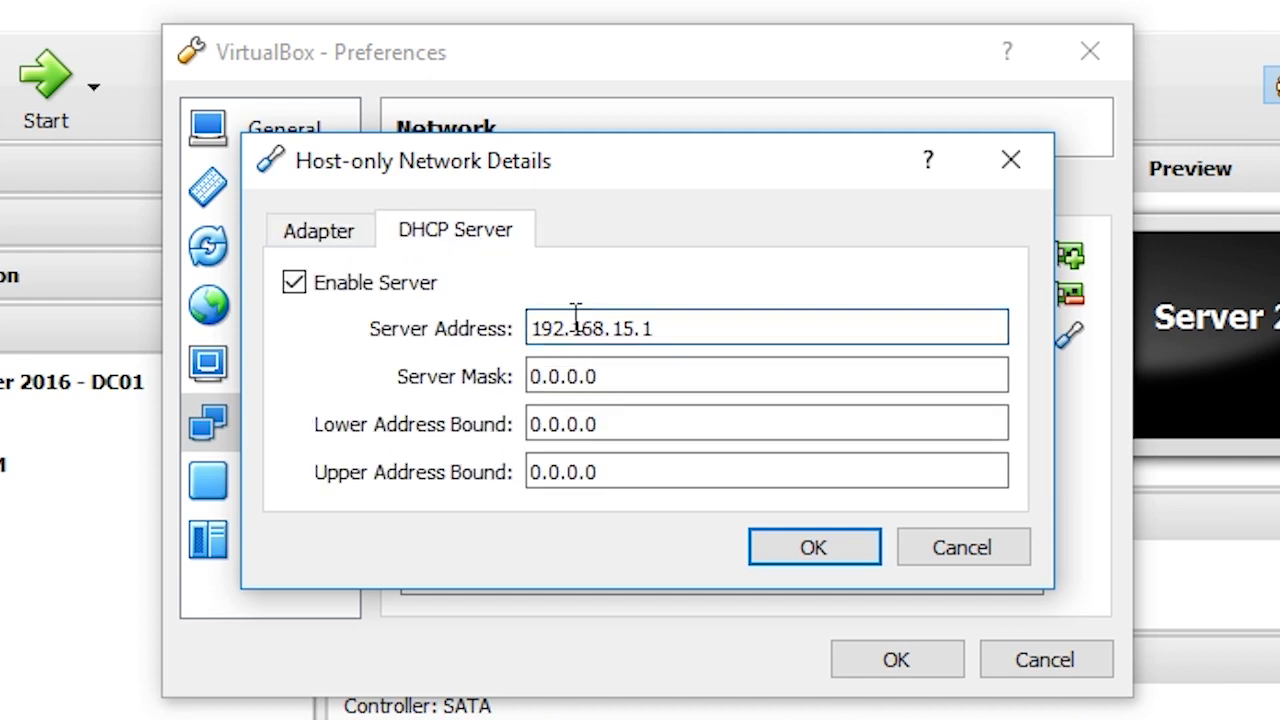
click(308, 240)
double_click(654, 340)
key(ctrl+c)
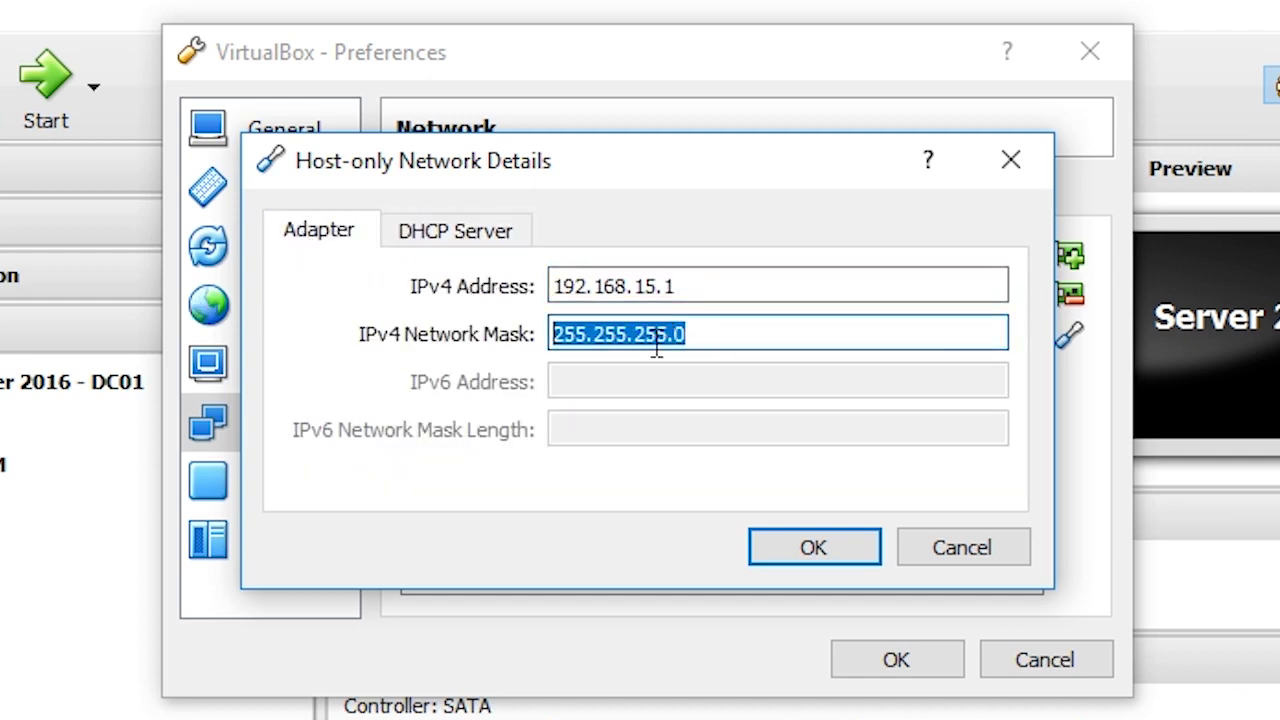
click(440, 245)
drag(634, 375, 414, 372)
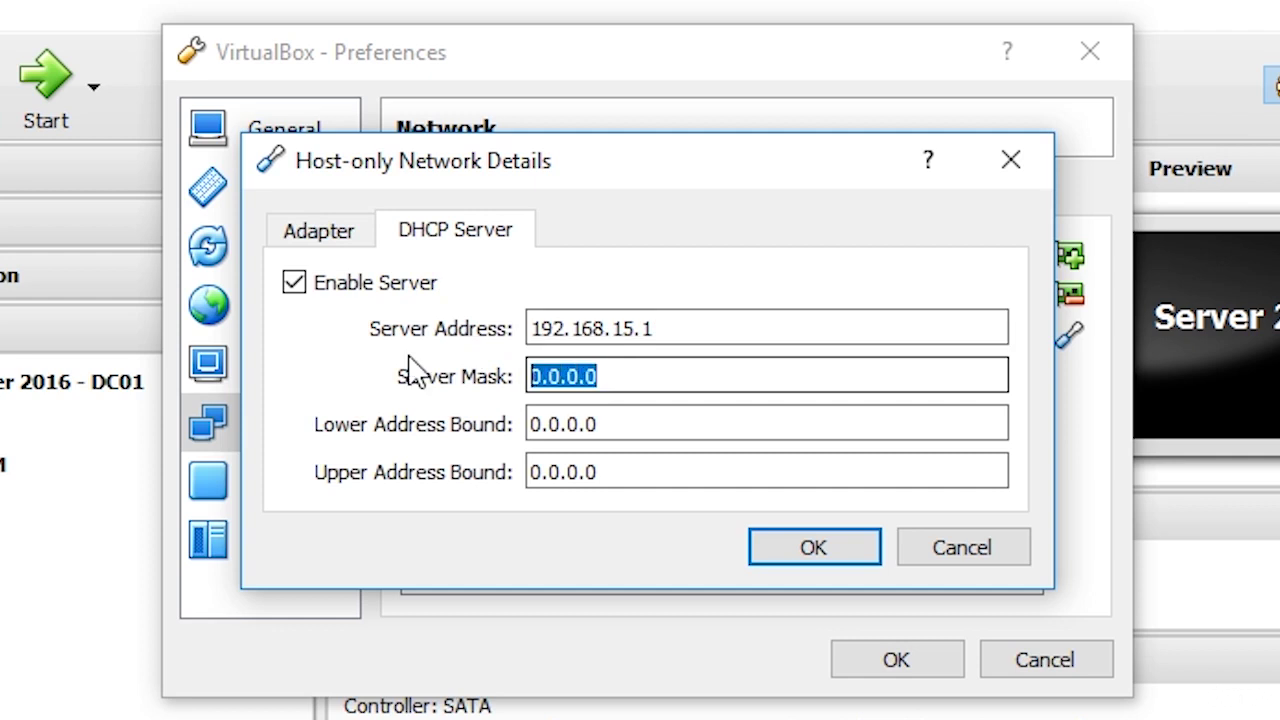
key(ctrl+v)
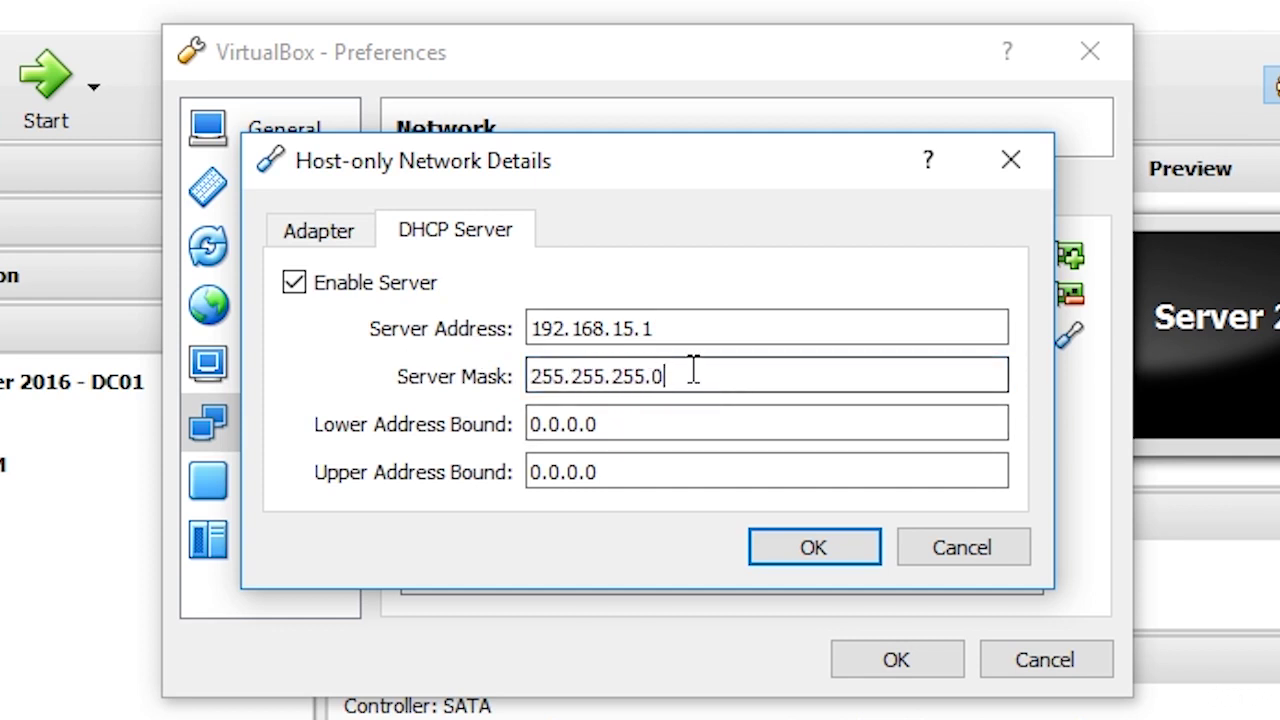
- Set the DHCP address range from 192.168.15.10 to 192.168.15.254
drag(686, 432, 530, 432)
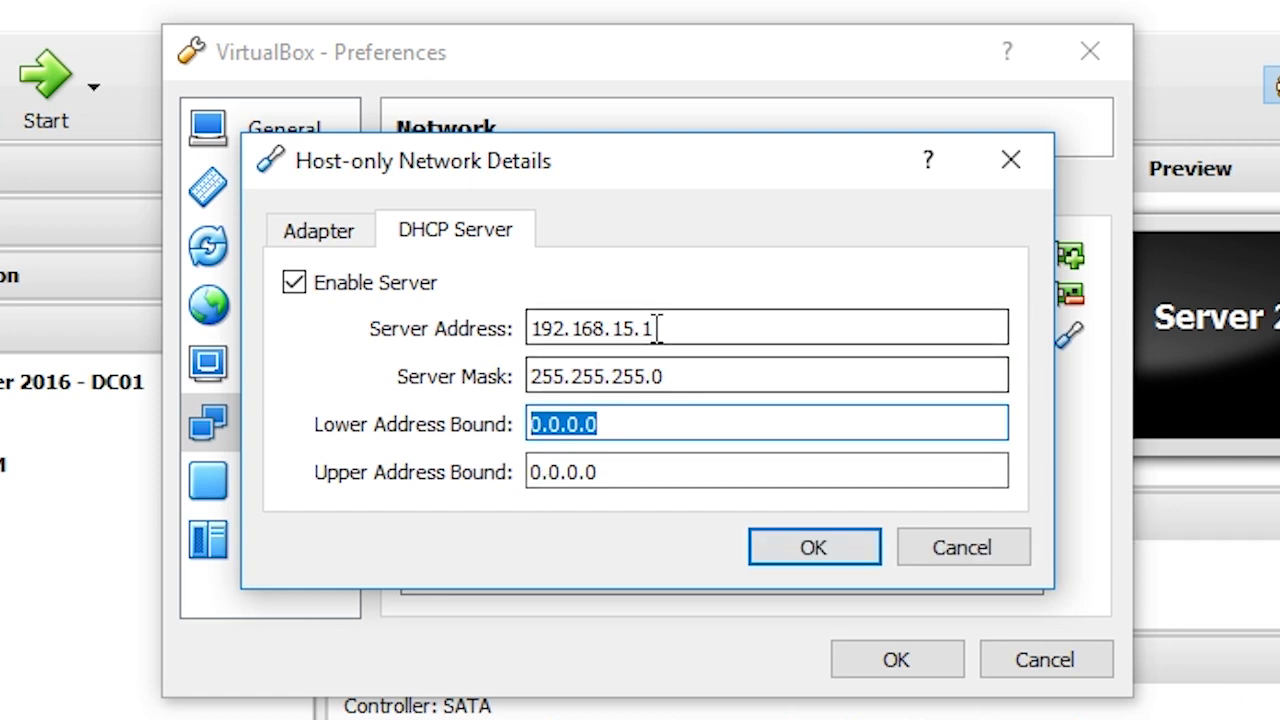
drag(657, 328, 530, 330)
key(ctrl+c)
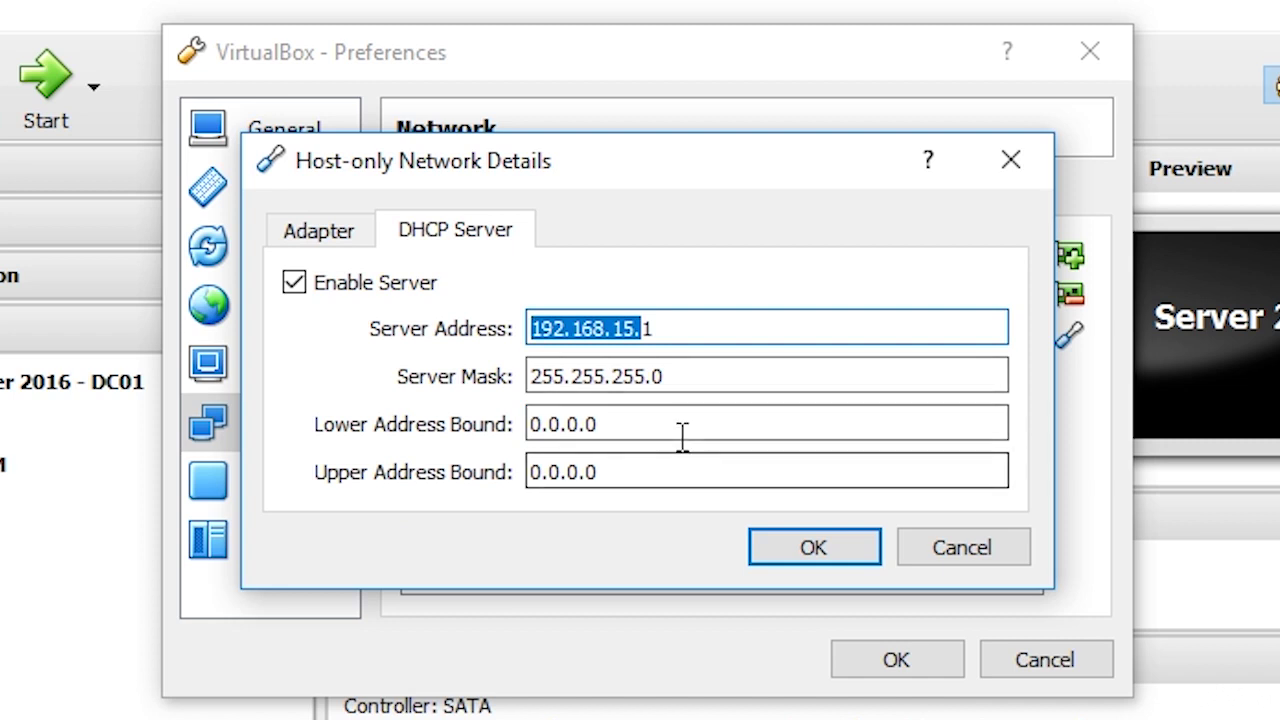
key(Tab)
key(Tab)
key(ctrl+v)
key(BackSpace)
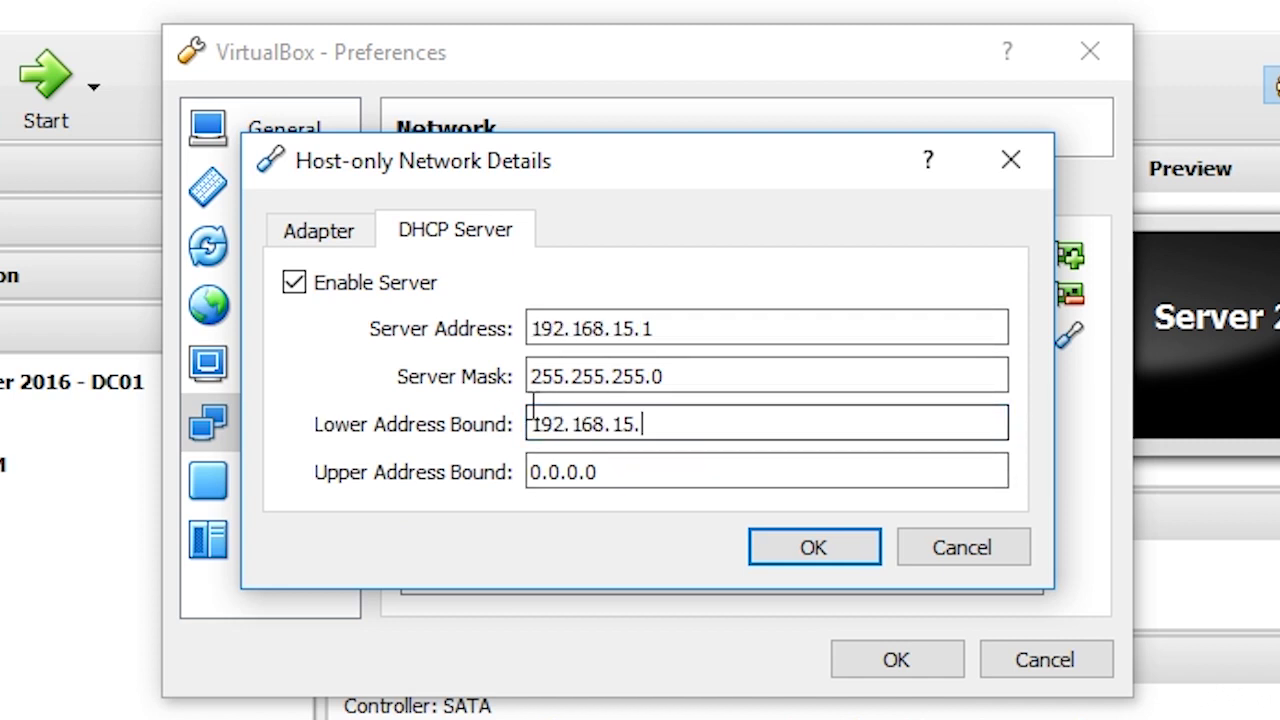
text(10)
key(Tab)
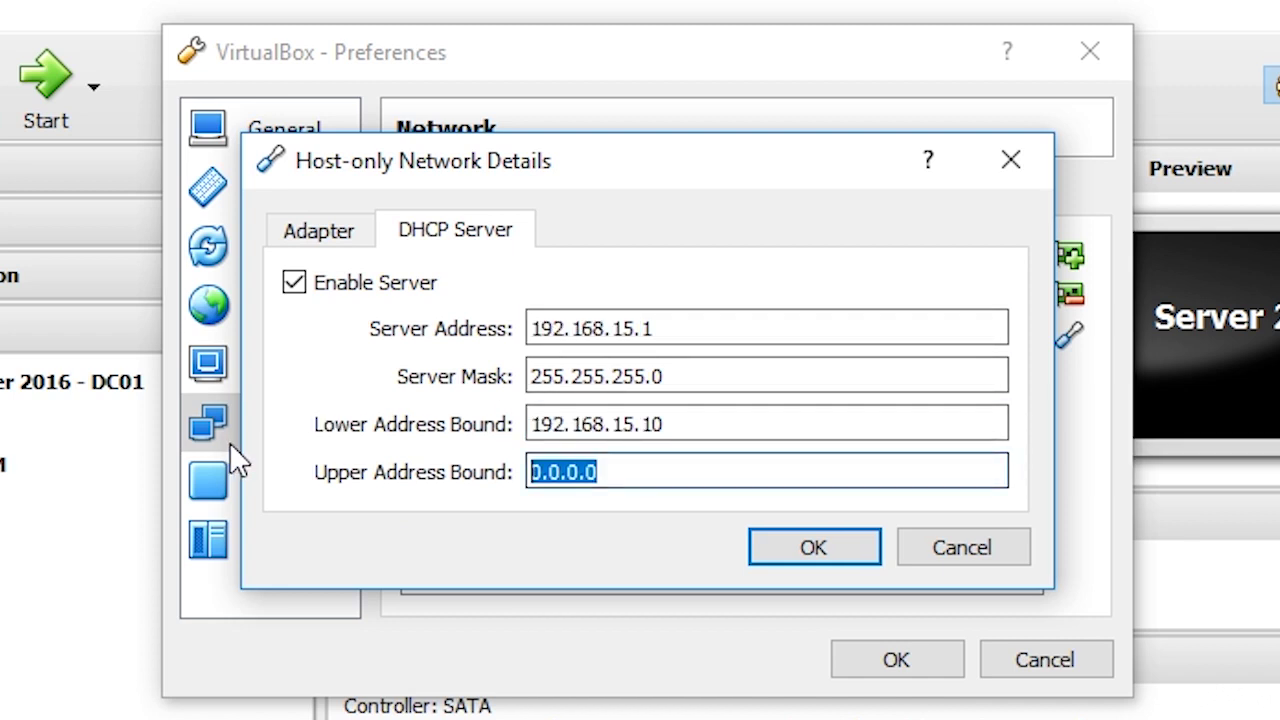
text(192.168.15.)
text(2)
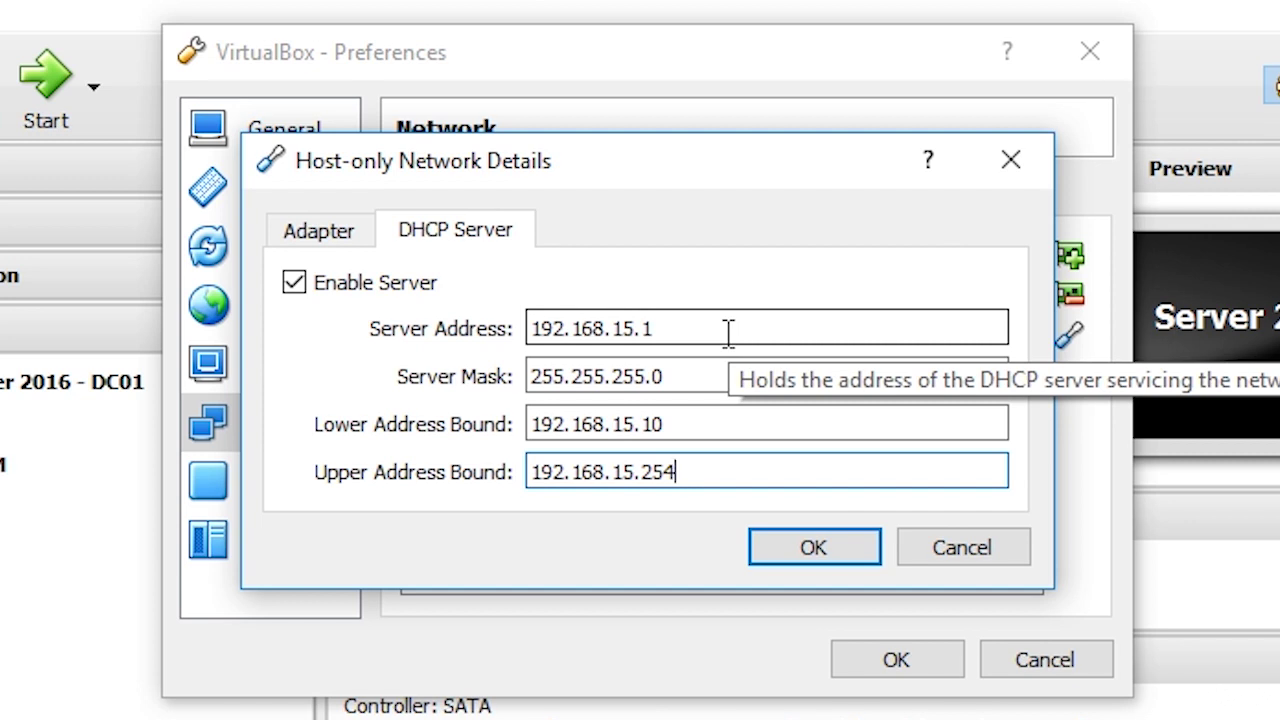
drag(643, 424, 672, 424)
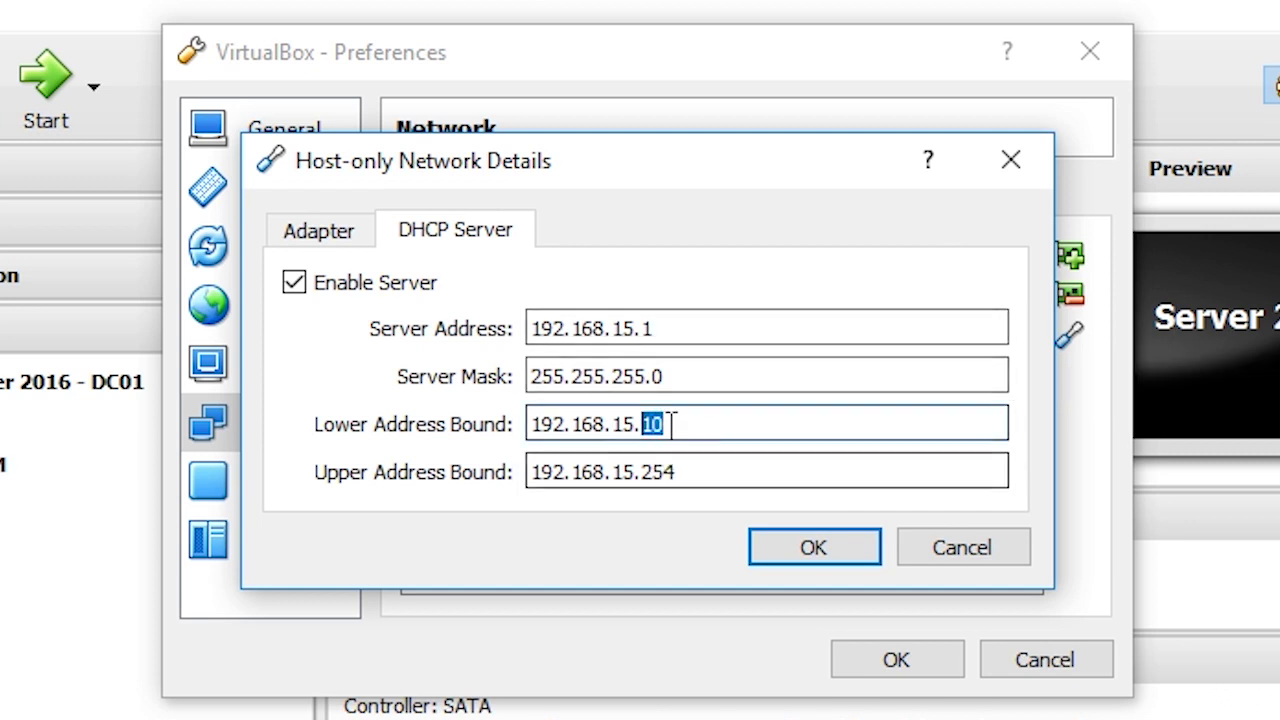
click(676, 426)
click(350, 232)
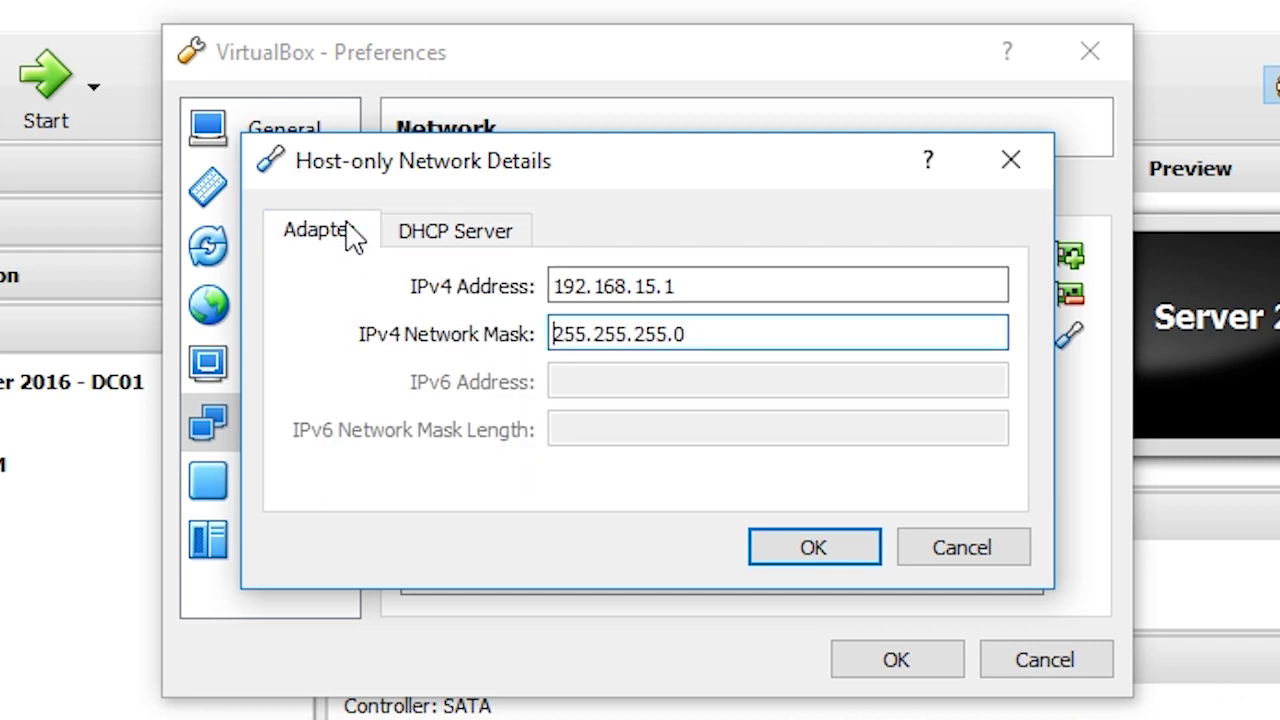
- Confirm Adapter #3's network details and save the Preferences
click(818, 556)
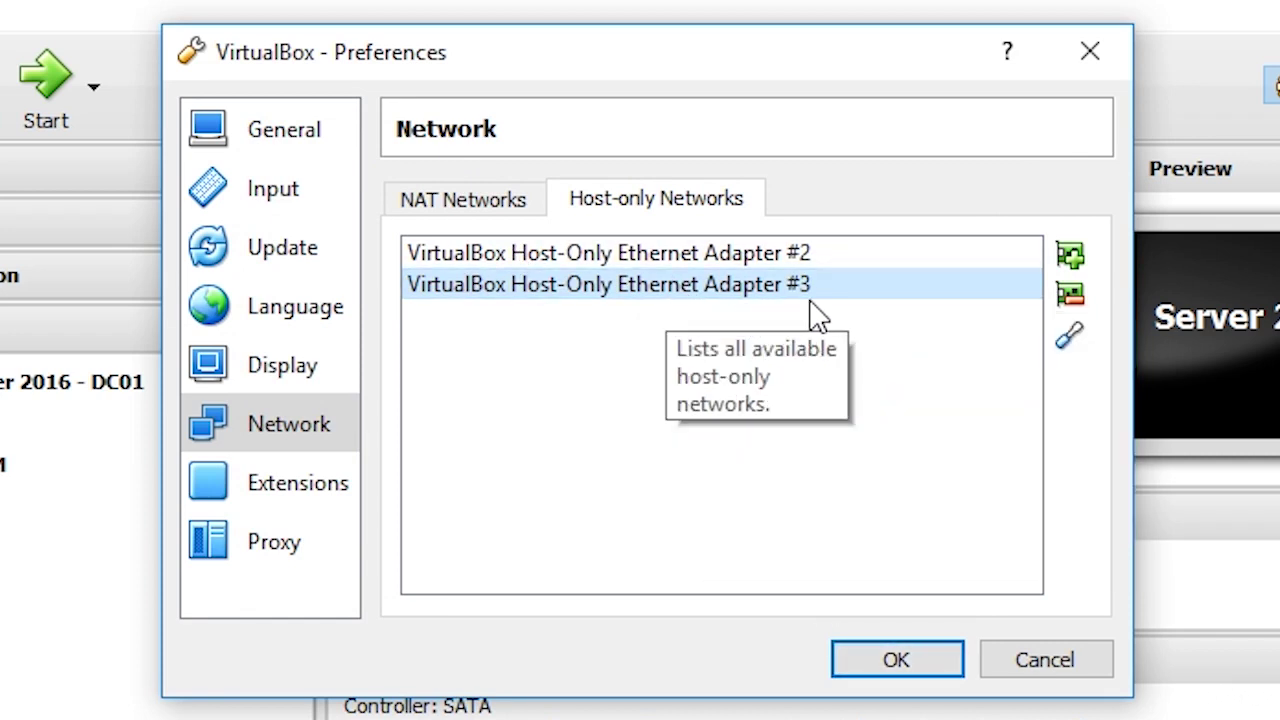
mouse_move(822, 314)
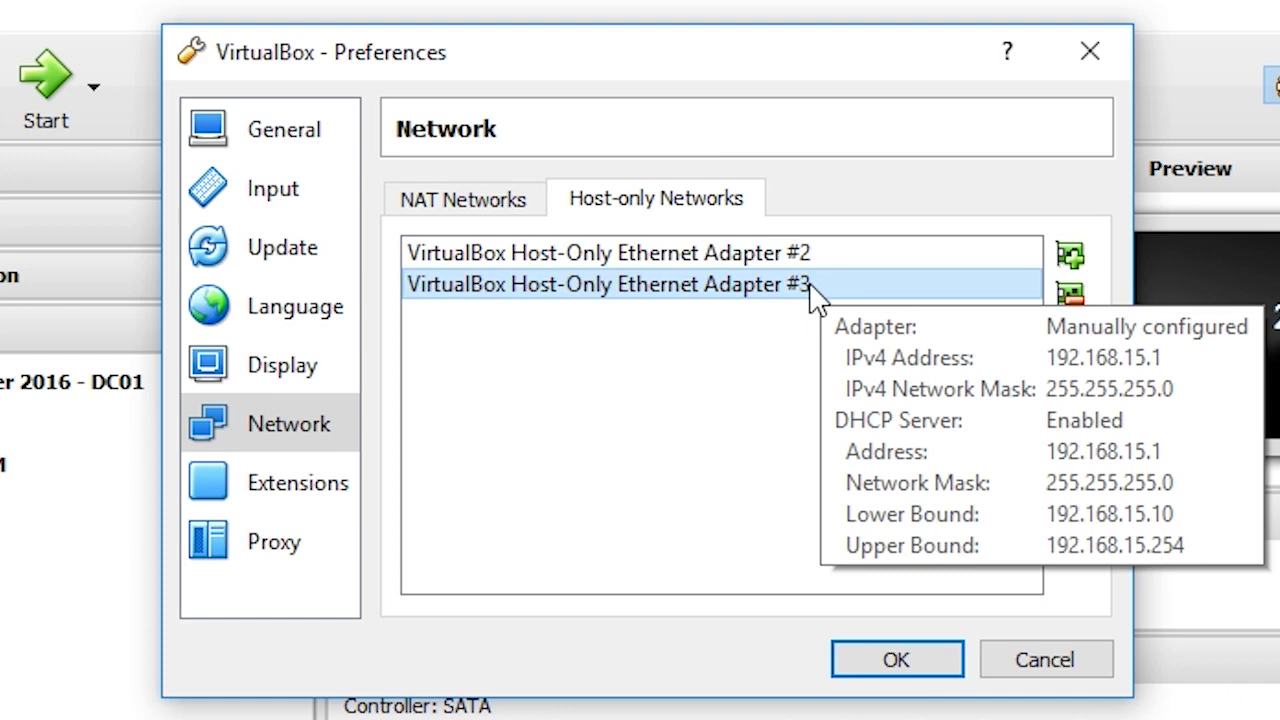
click(886, 658)
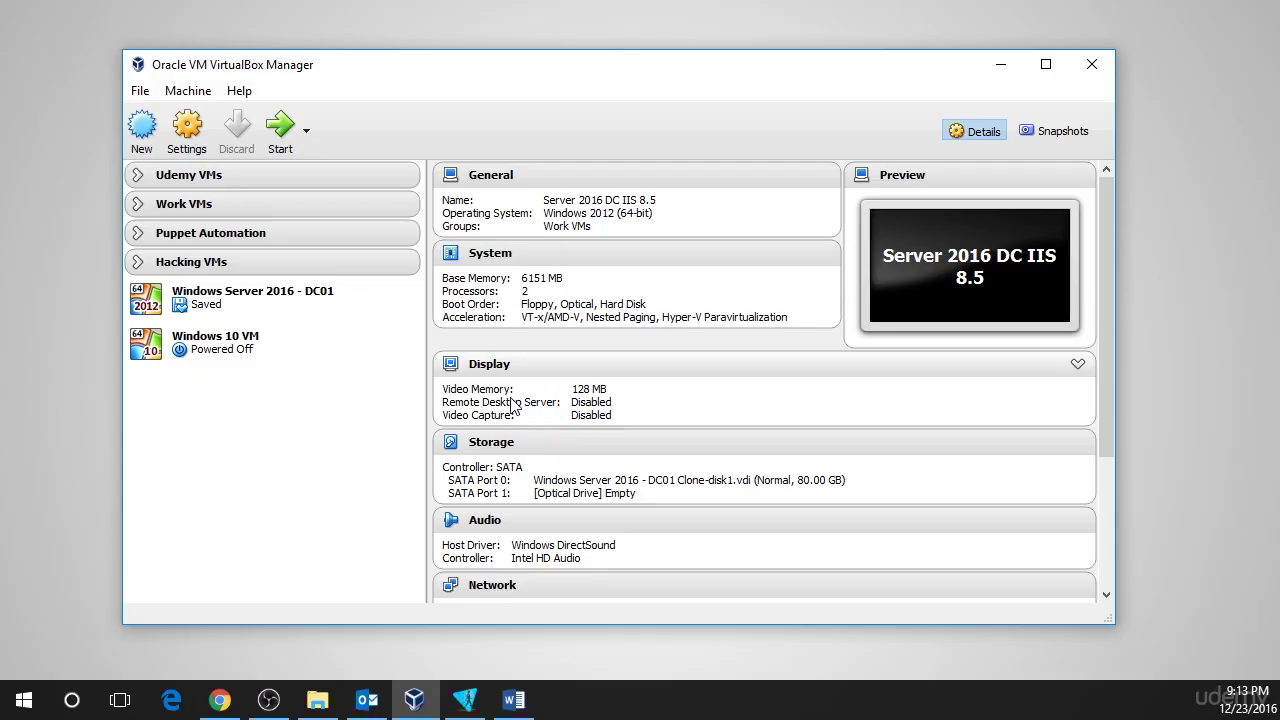
- Expand the Hacking VMs group and open Kali VM's Settings from its context menu
click(389, 343)
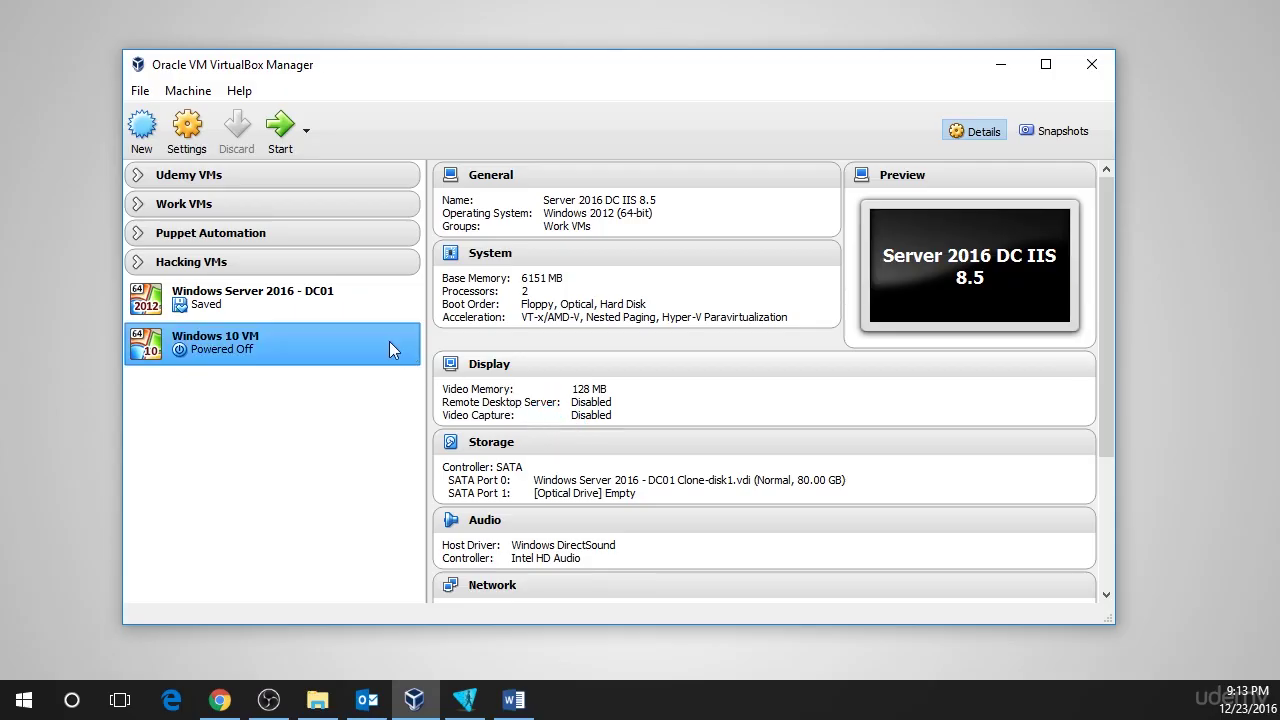
click(140, 262)
click(137, 262)
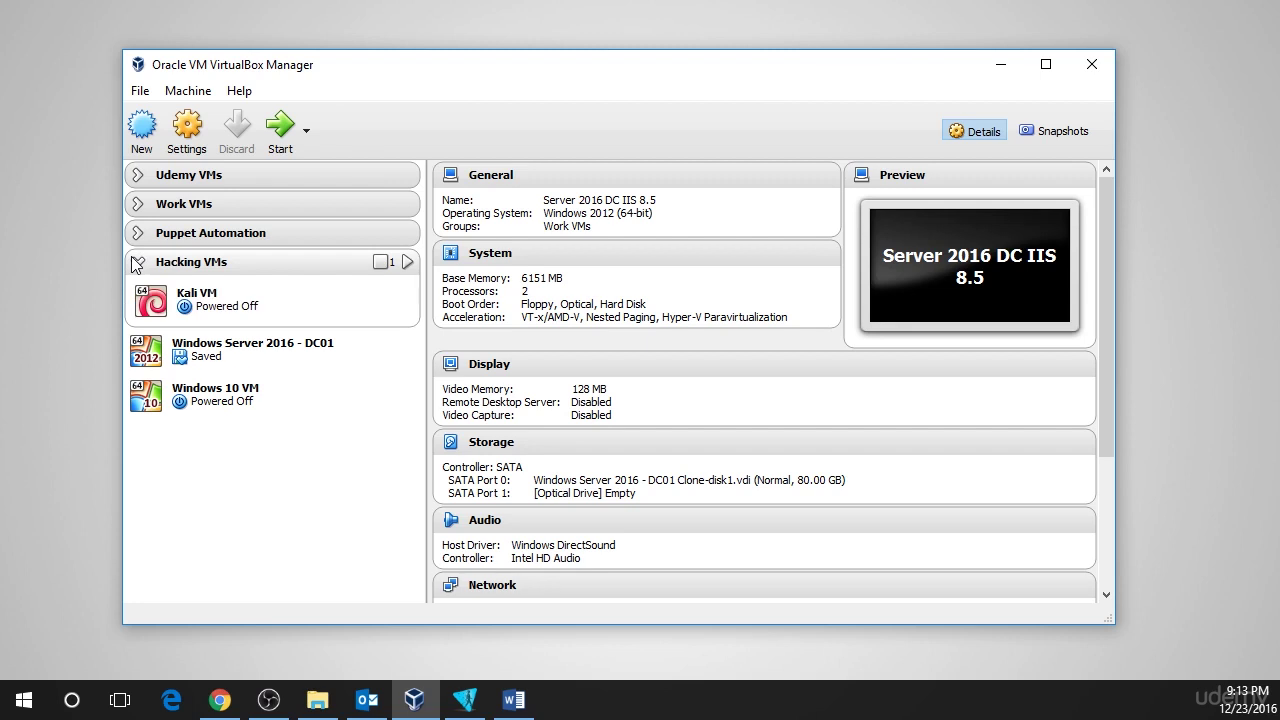
click(233, 305)
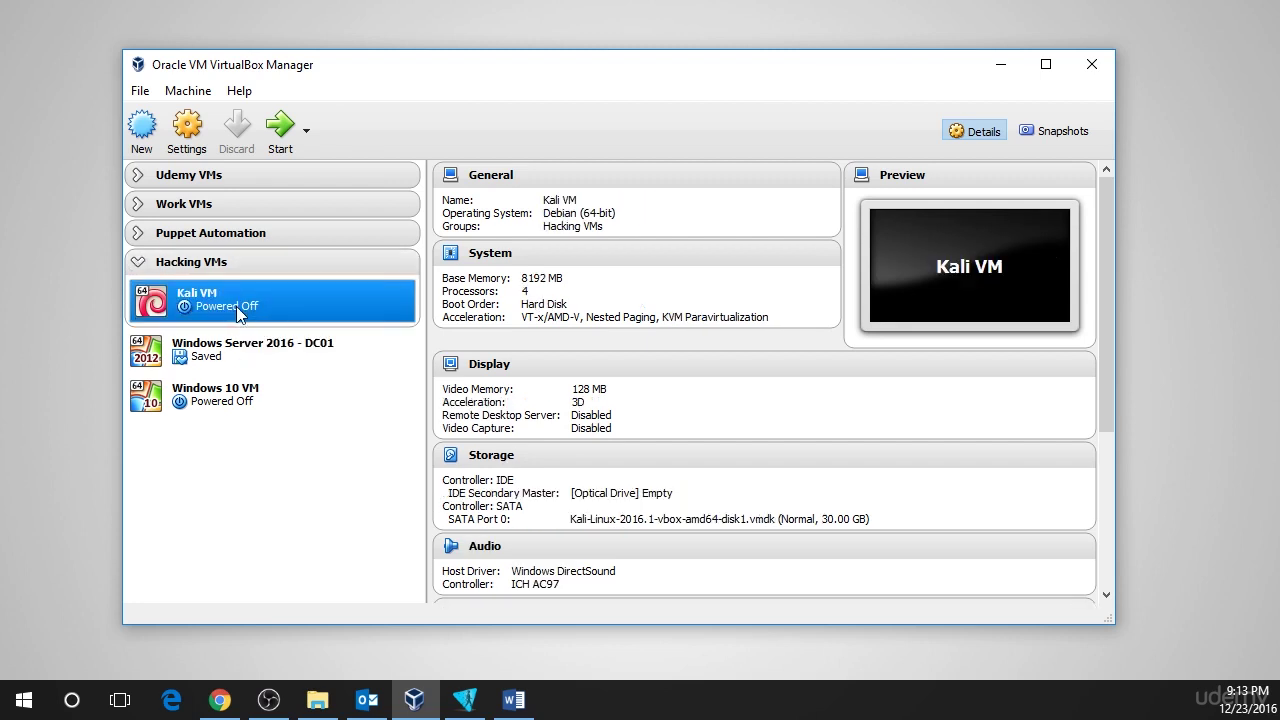
right_click(237, 306)
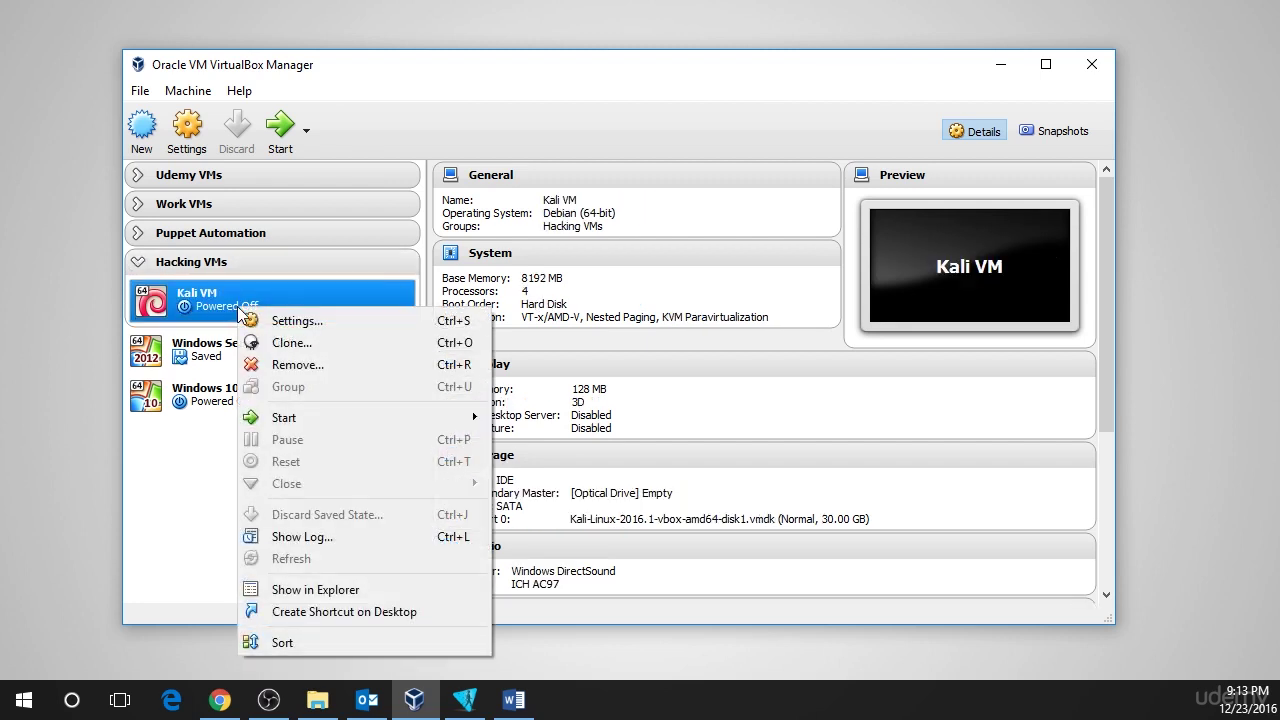
click(342, 322)
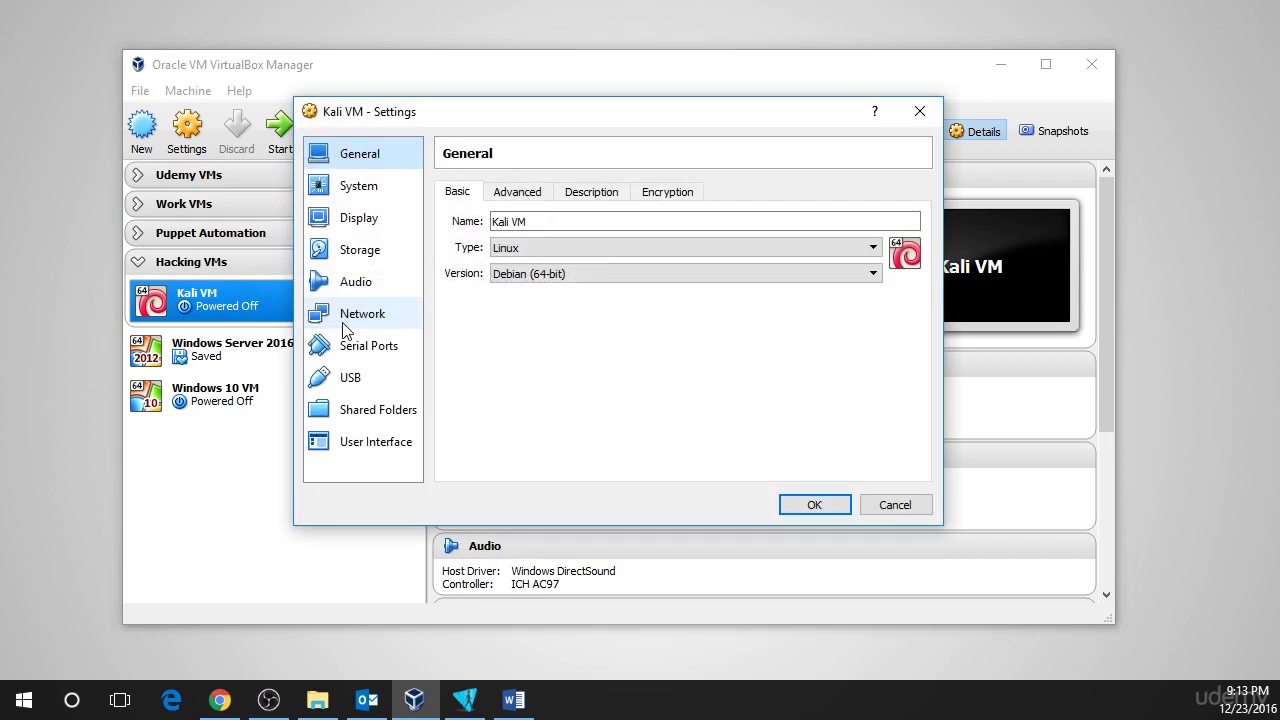
- Enable Kali VM's Adapter 2 as a Host-only Adapter on Host-Only Ethernet Adapter #3
click(363, 316)
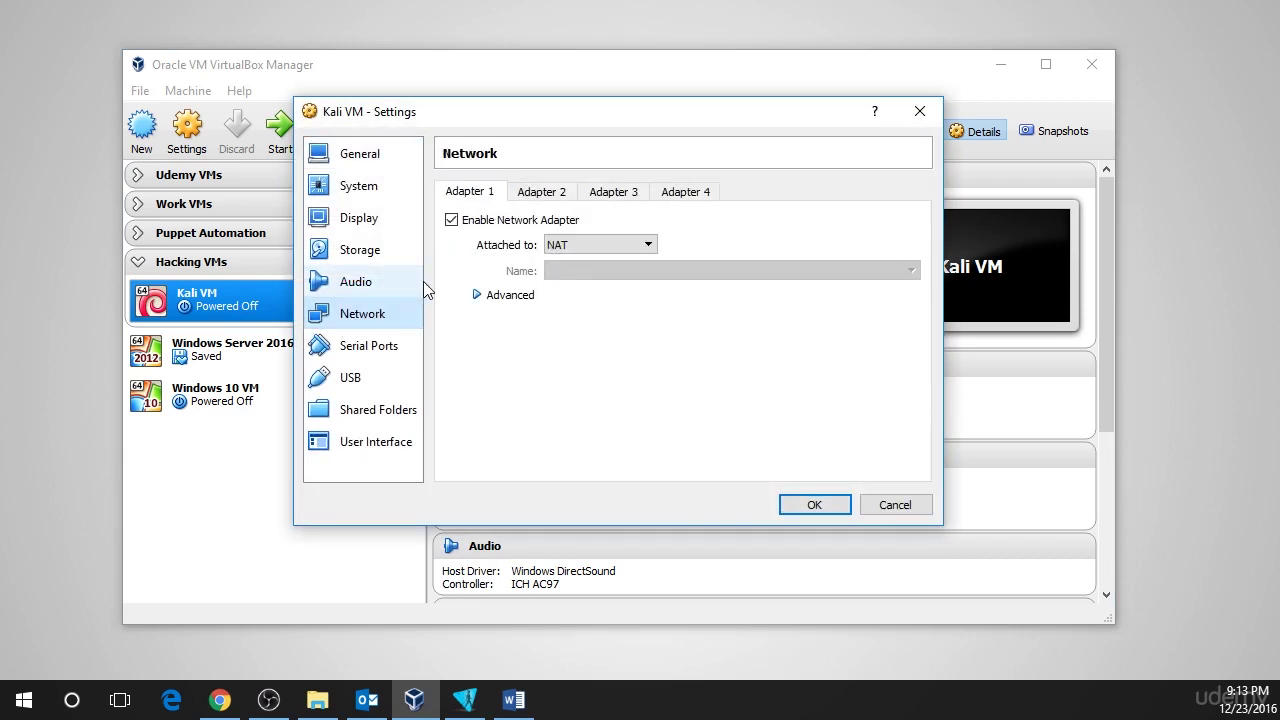
click(552, 198)
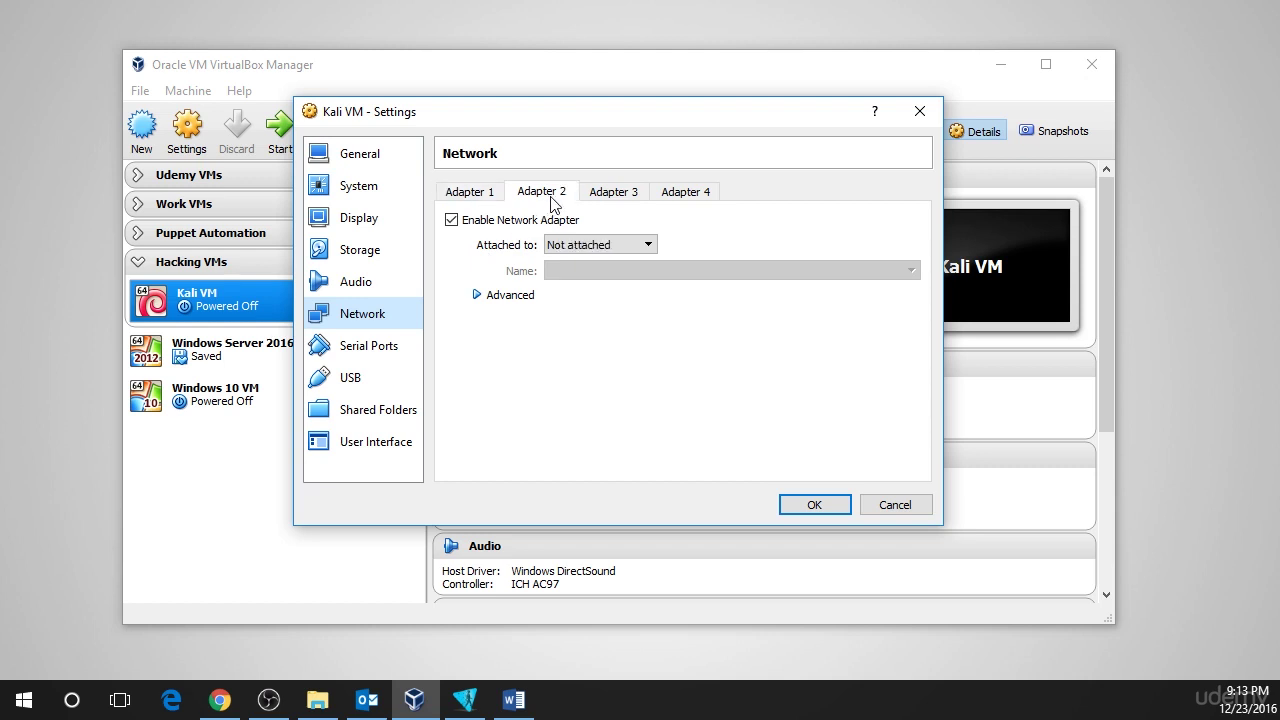
click(459, 226)
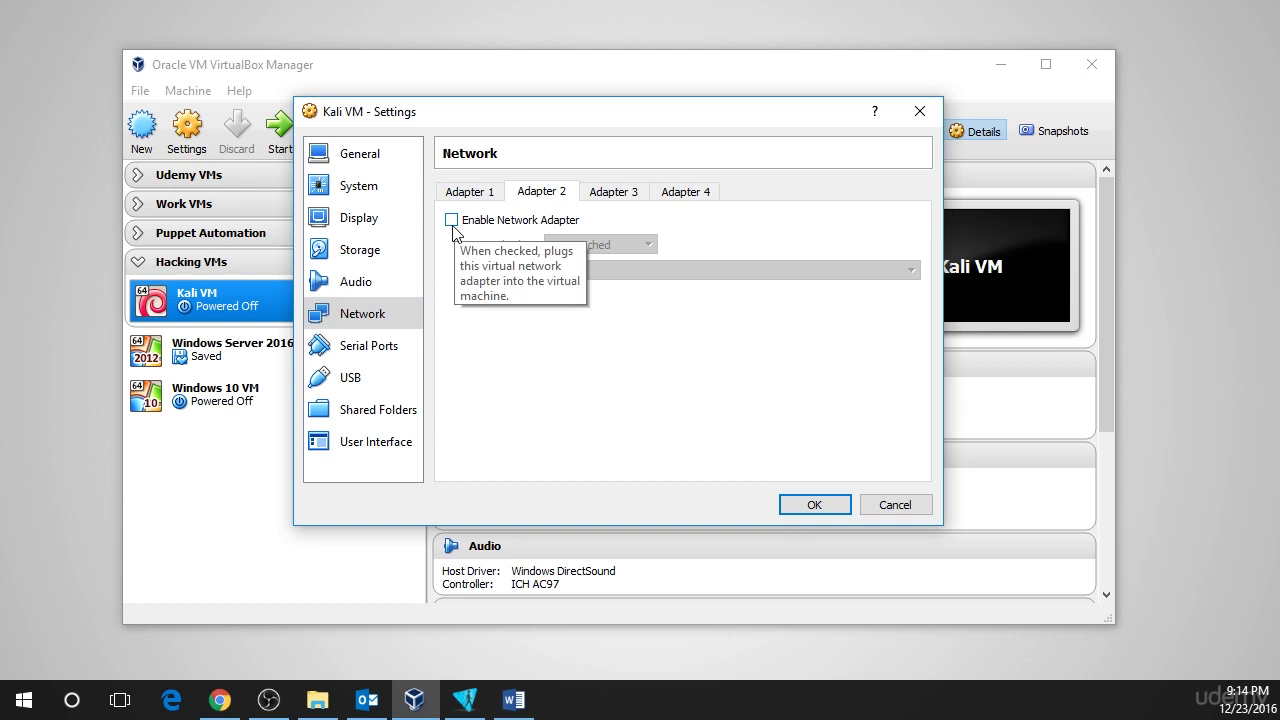
click(453, 229)
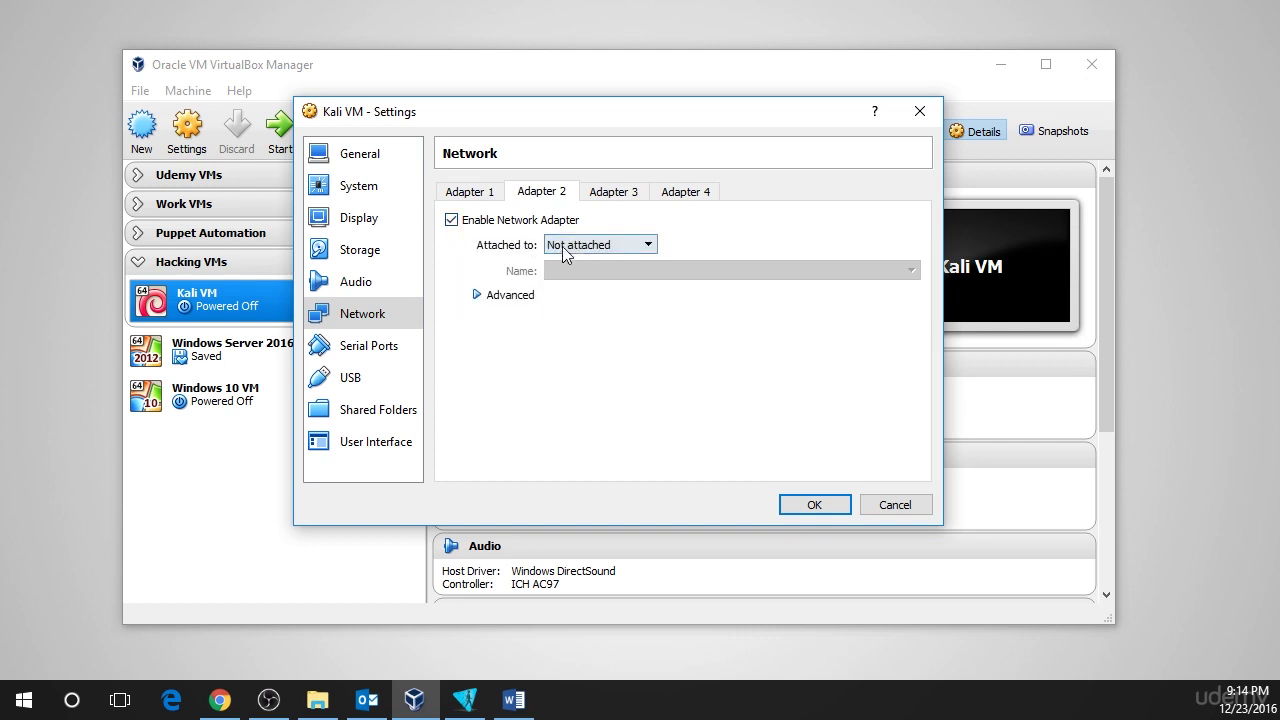
click(613, 249)
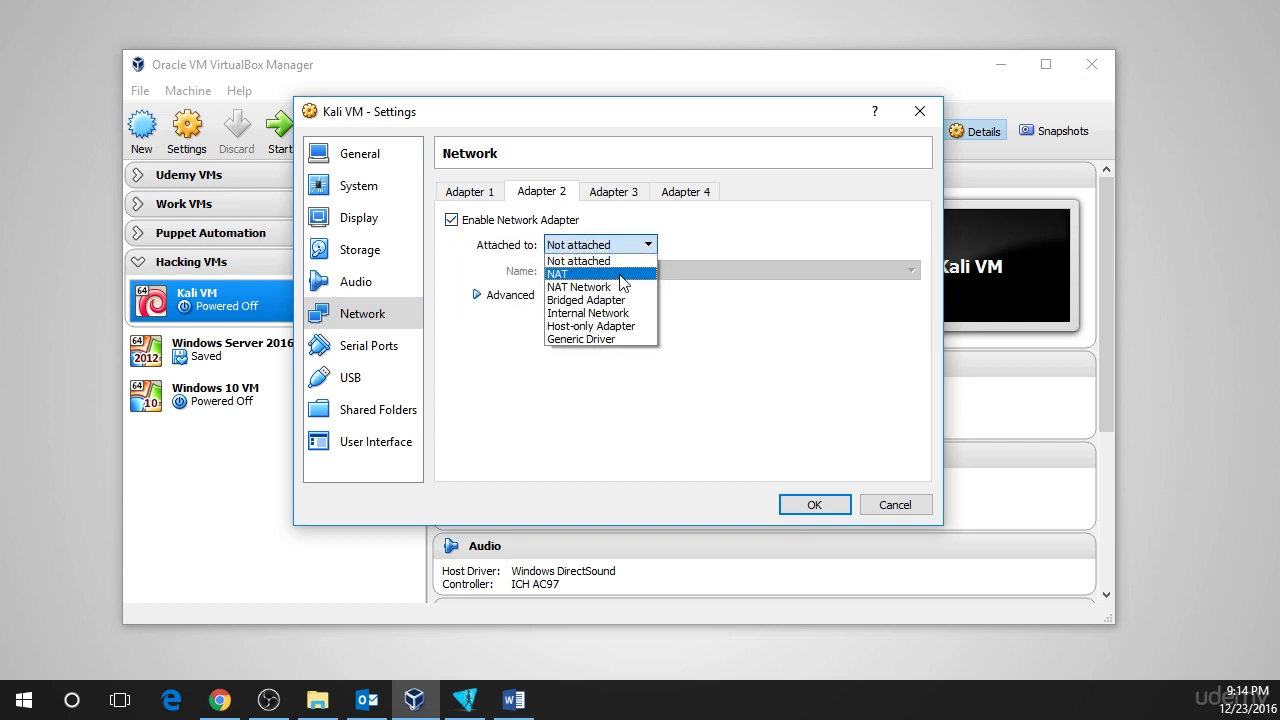
click(630, 326)
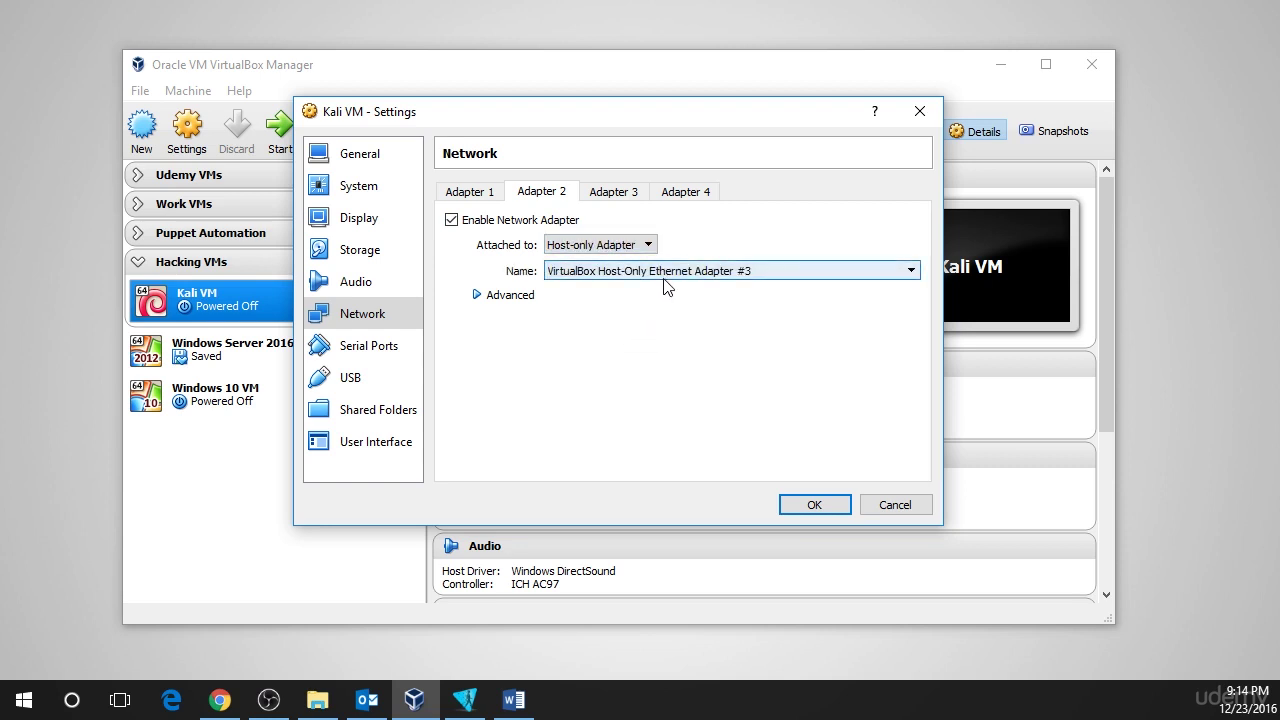
click(578, 273)
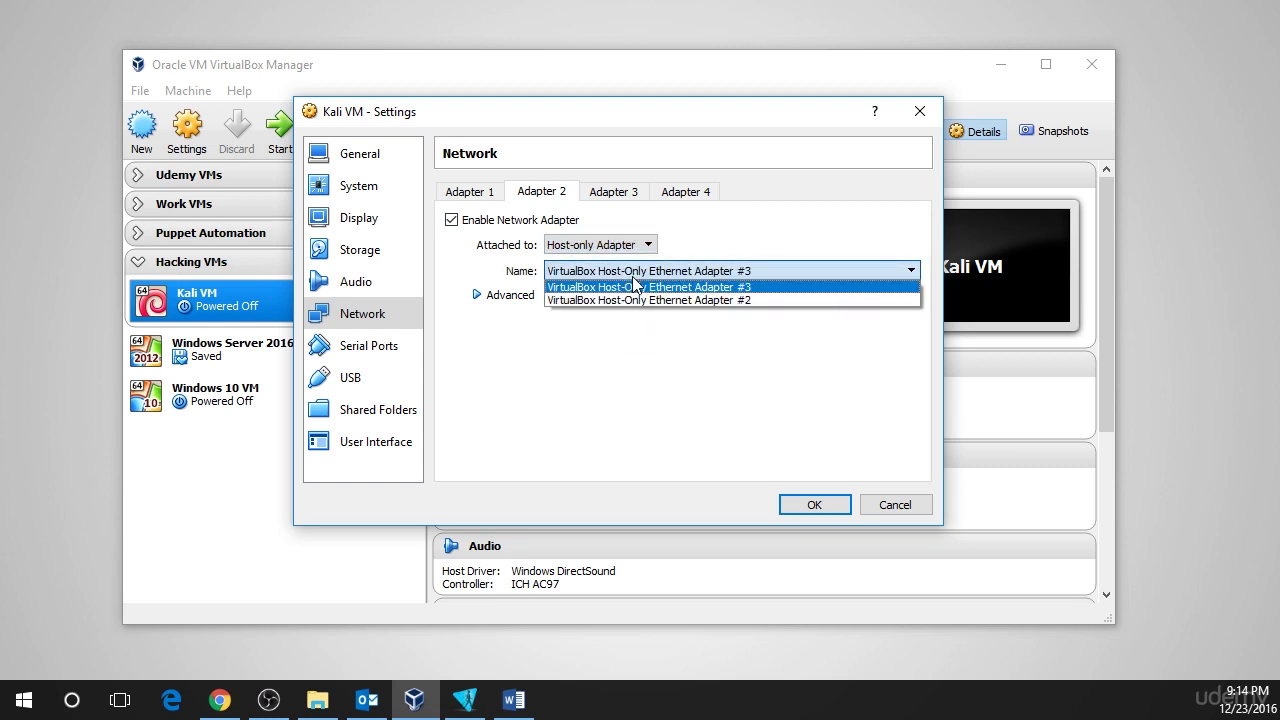
click(756, 290)
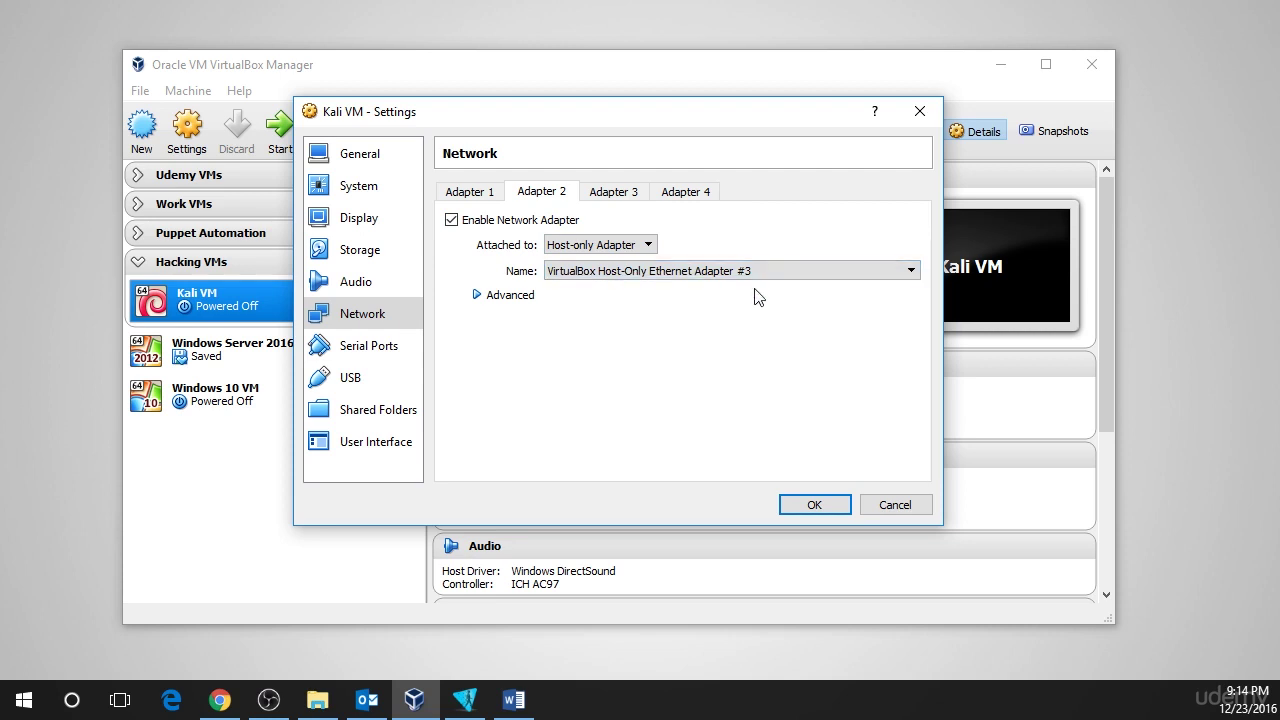
click(799, 512)
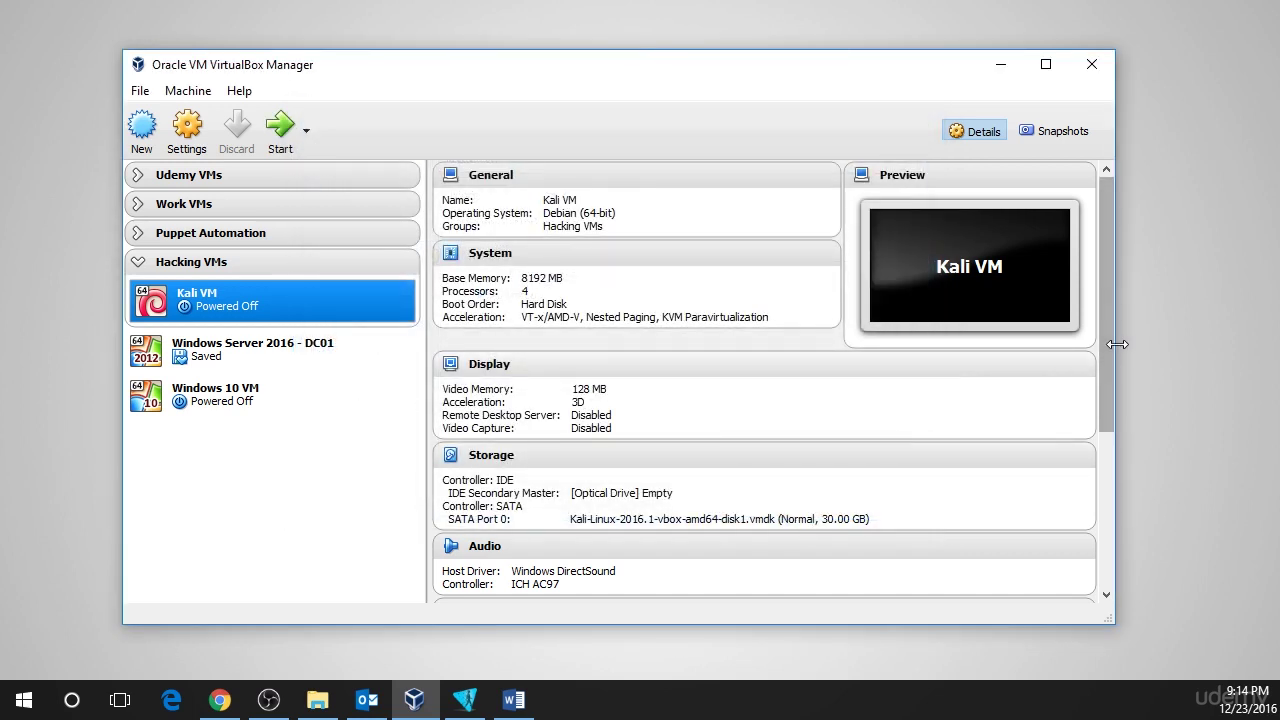
- Check the Network details for Adapter 2 and start the Kali VM
drag(1102, 344, 1121, 461)
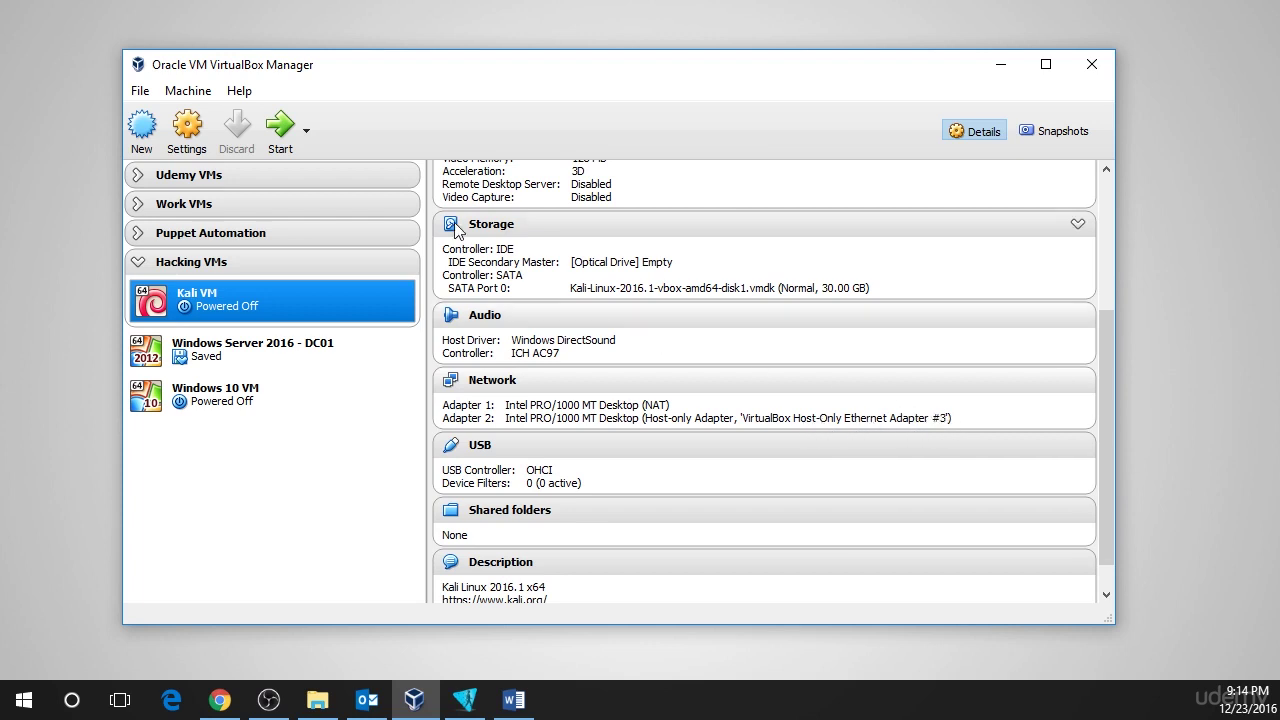
click(279, 139)
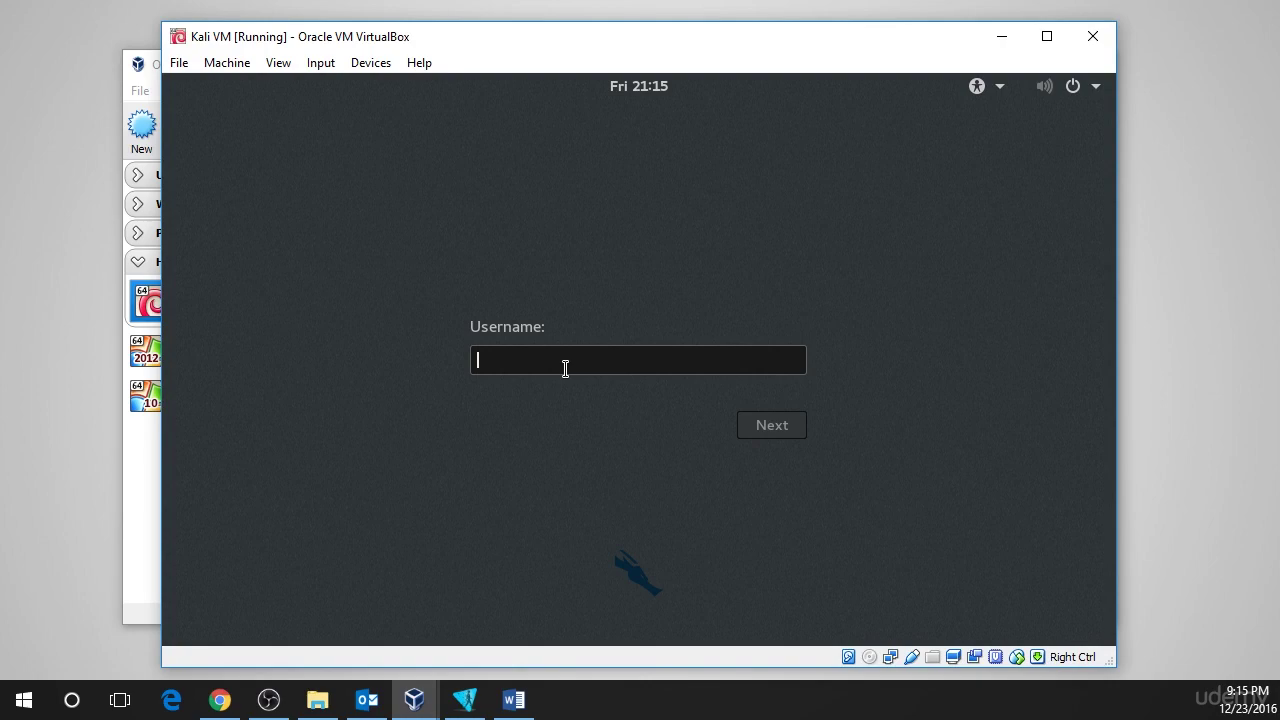
- Log in to Kali with the account's username and password and launch a Terminal
text(root)
key(Return)
text(toor)
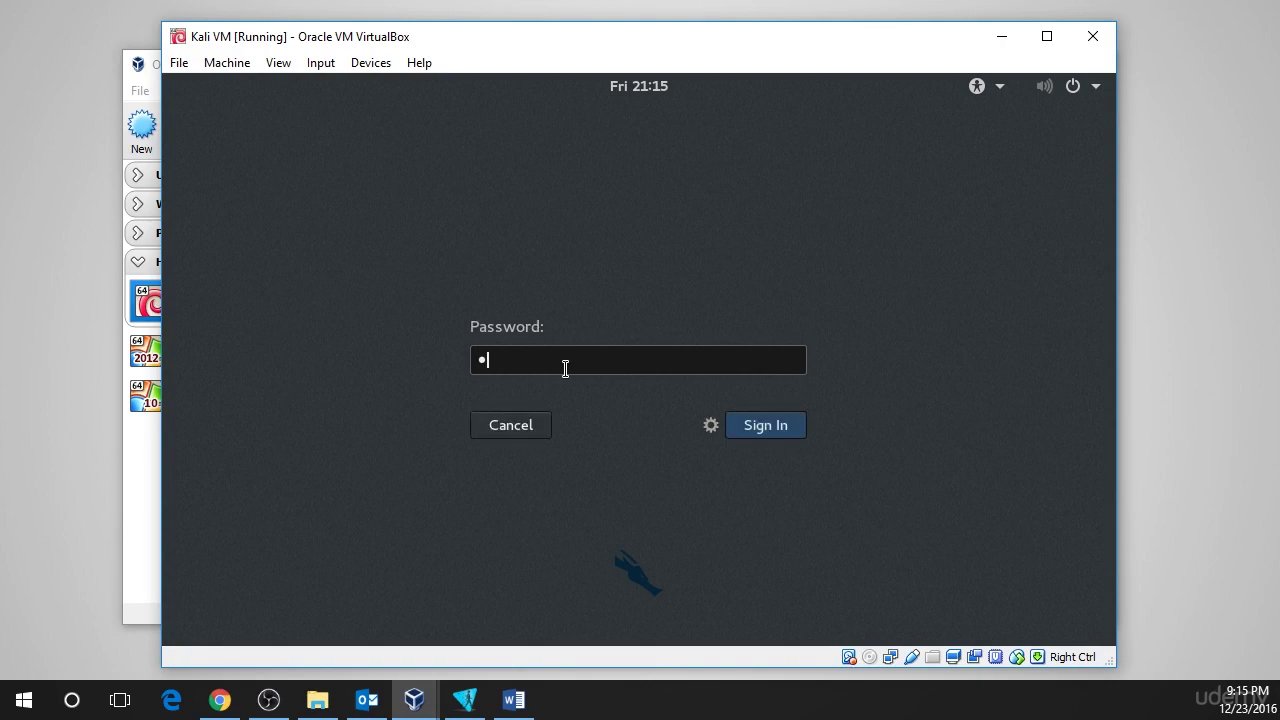
key(Return)
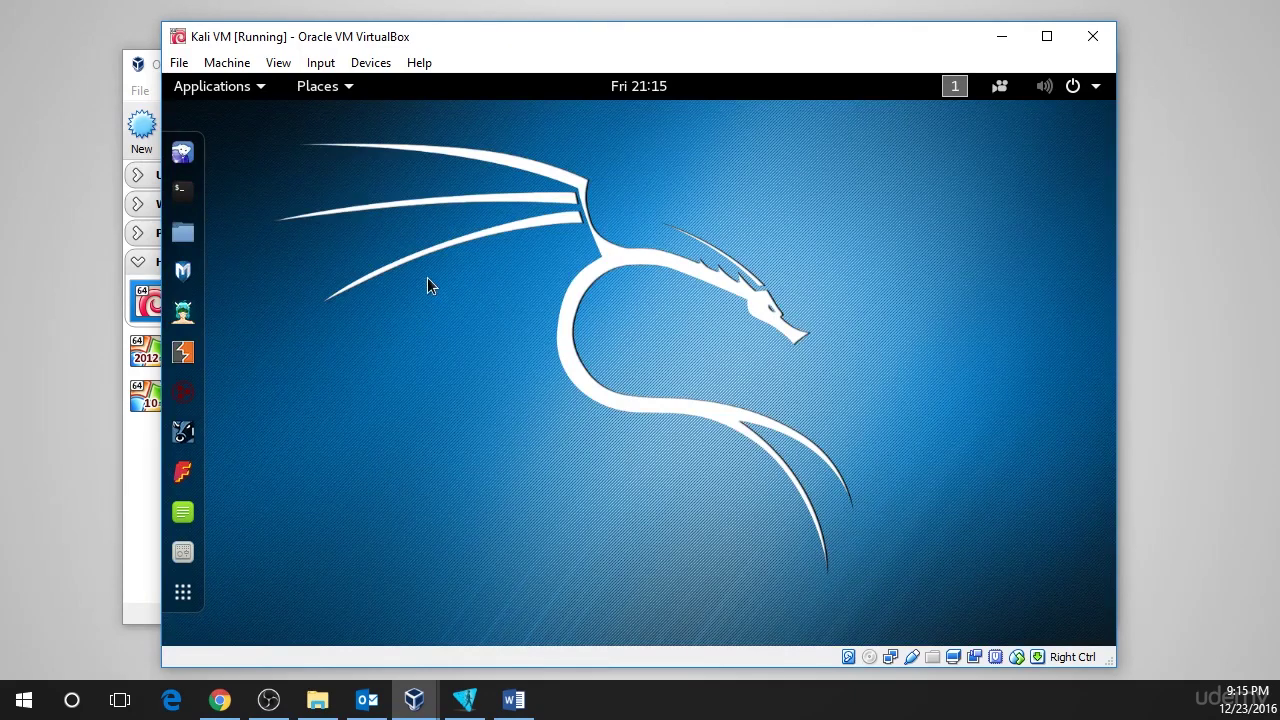
click(181, 193)
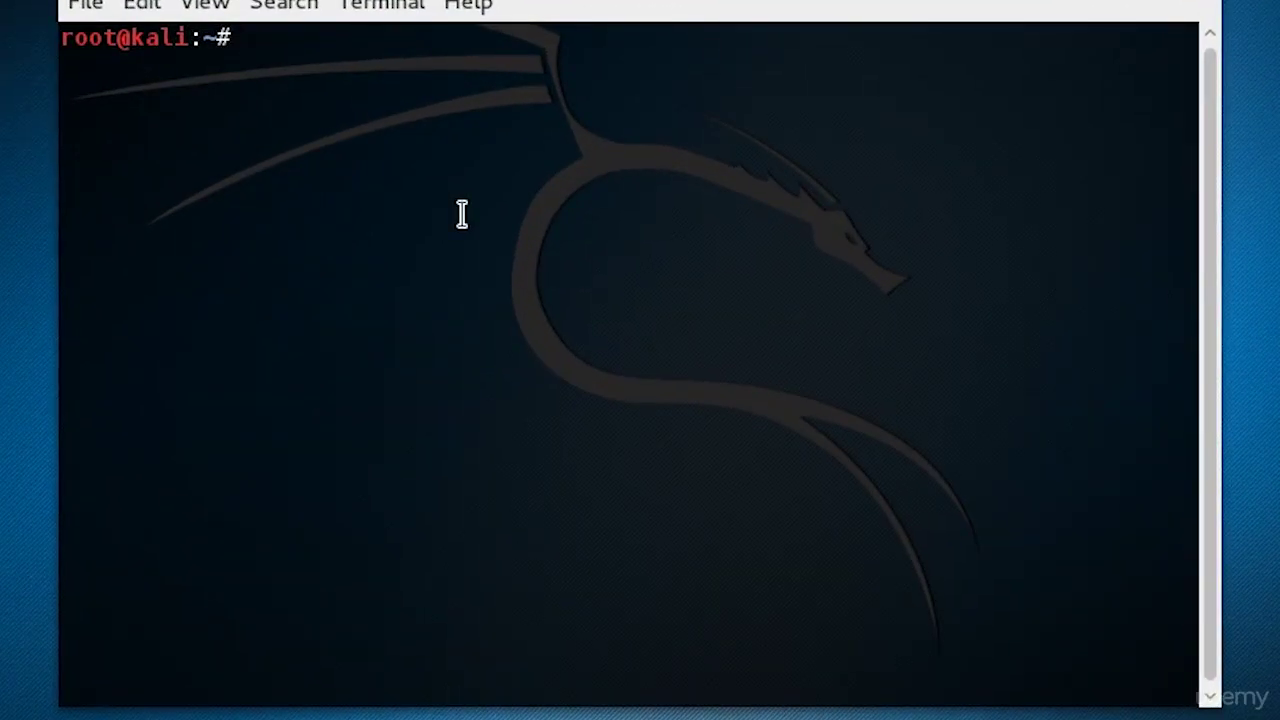
- Run ifconfig in Kali and highlight eth1's address 192.168.15.10 with netmask 255.255.255.0
text(ifconfig)
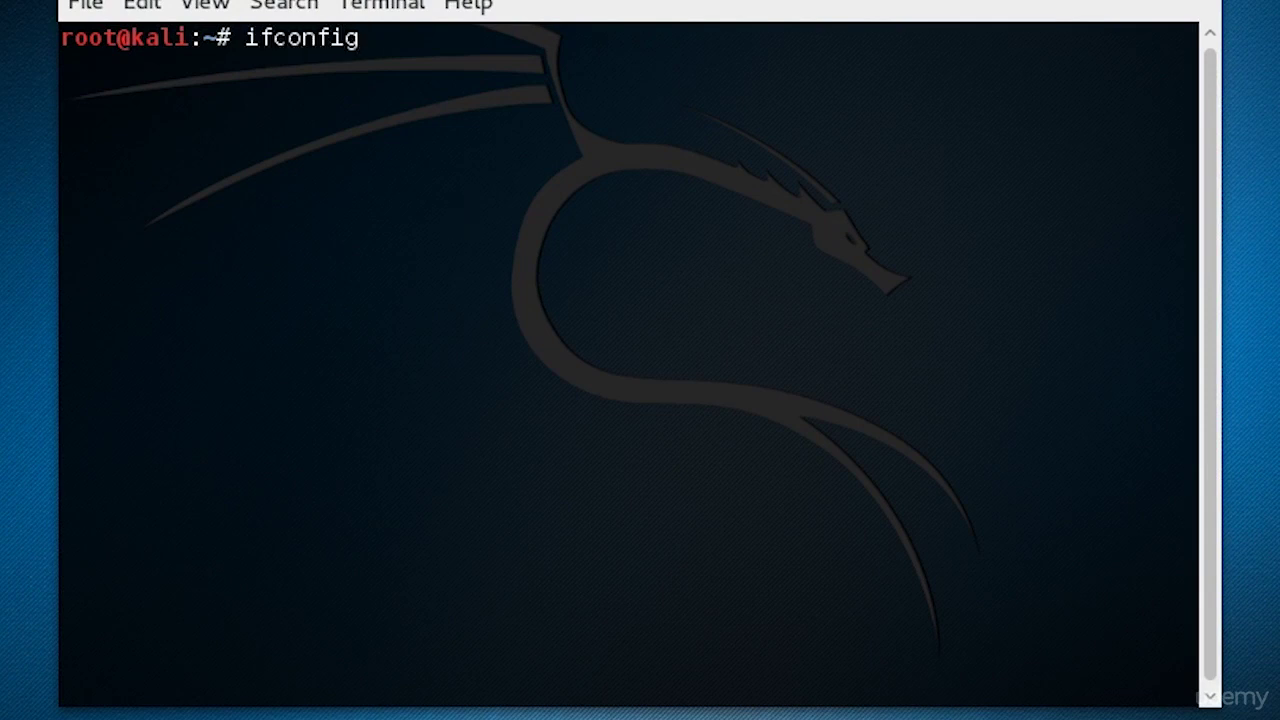
key(Return)
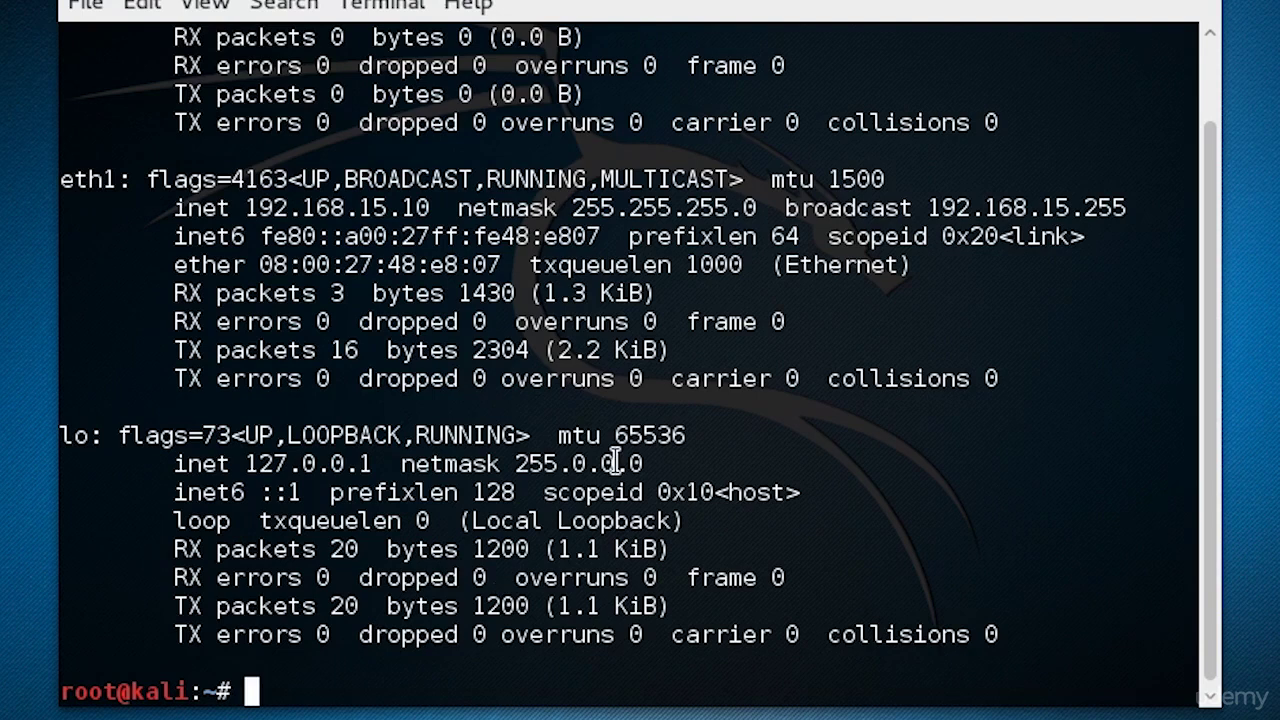
drag(1202, 221, 1196, 158)
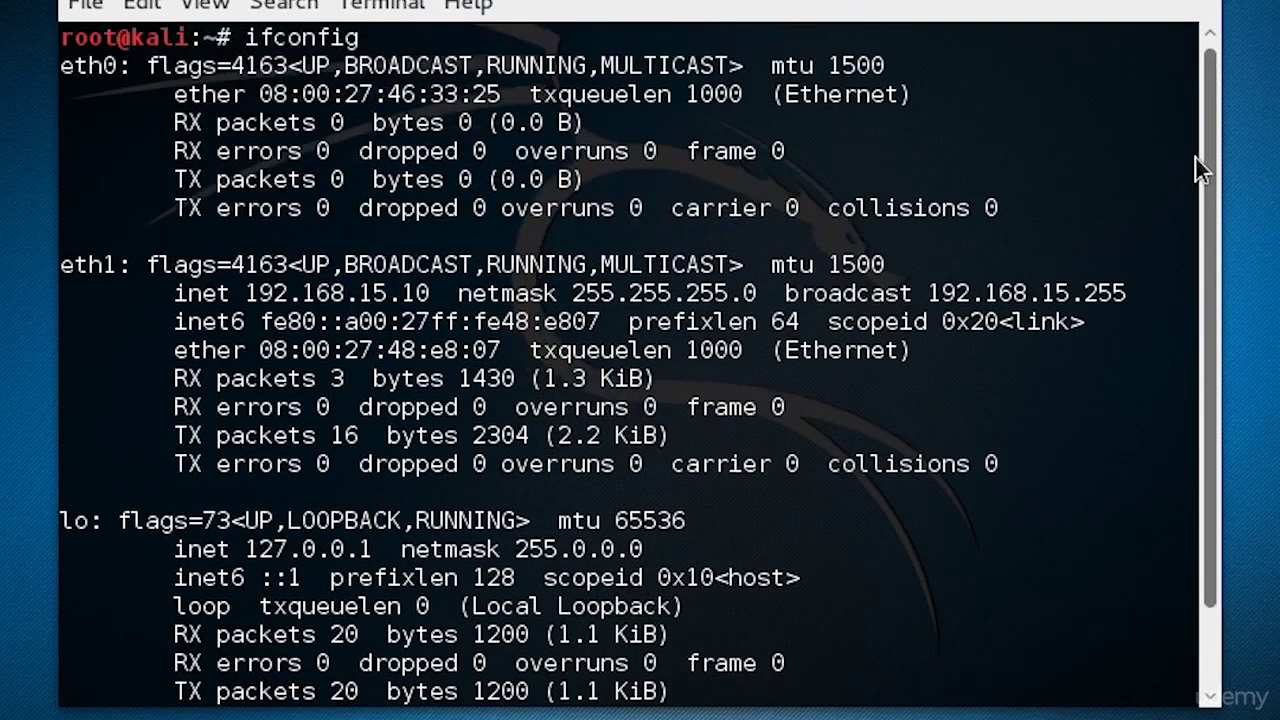
drag(57, 66, 921, 63)
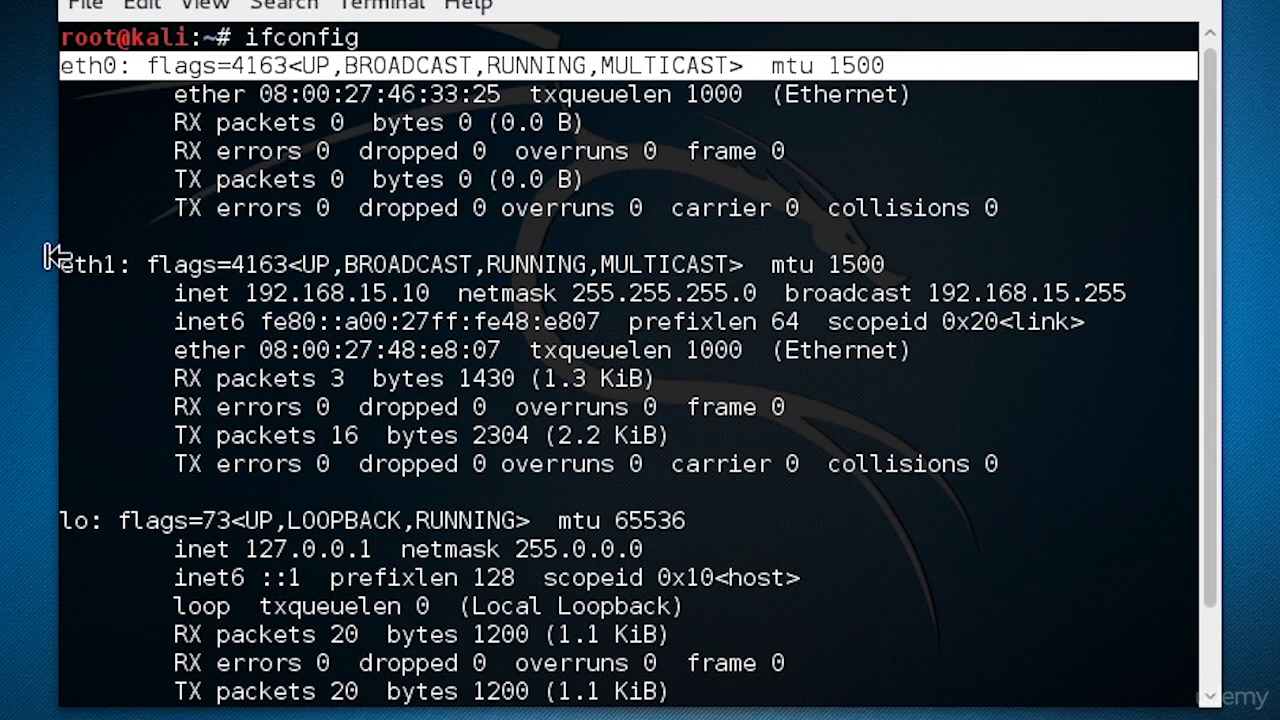
drag(58, 262, 894, 257)
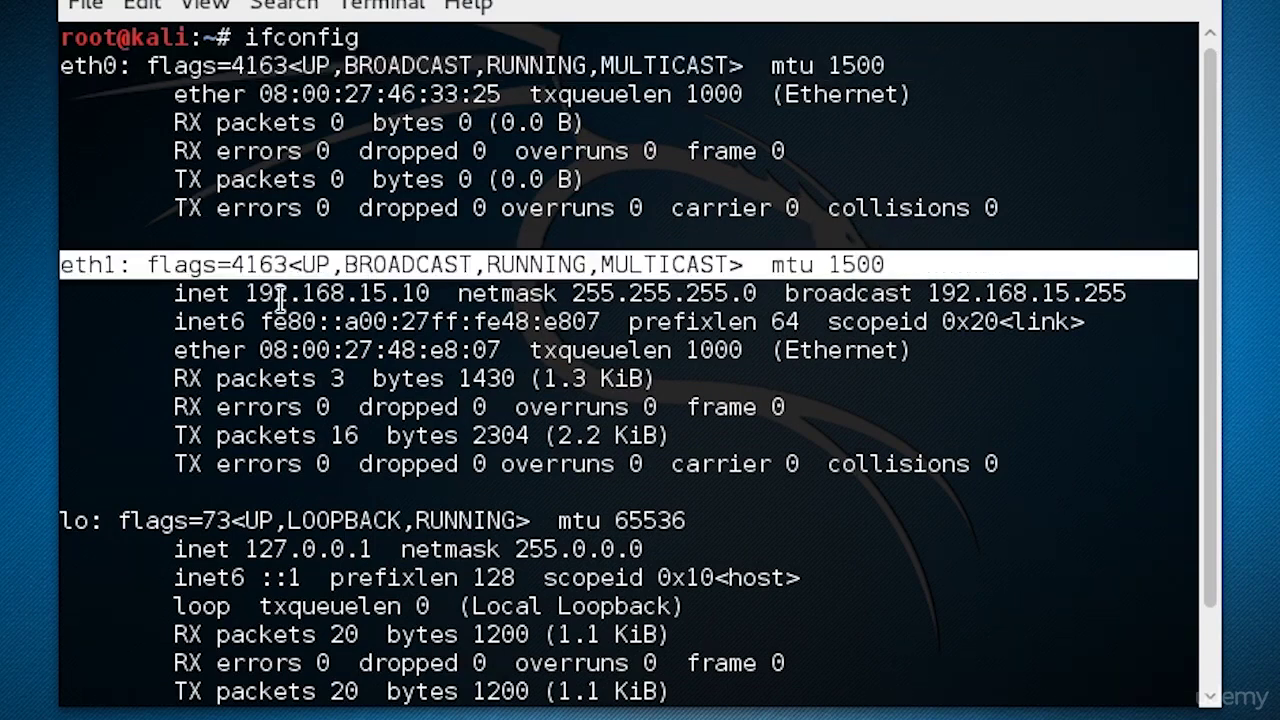
drag(247, 294, 427, 290)
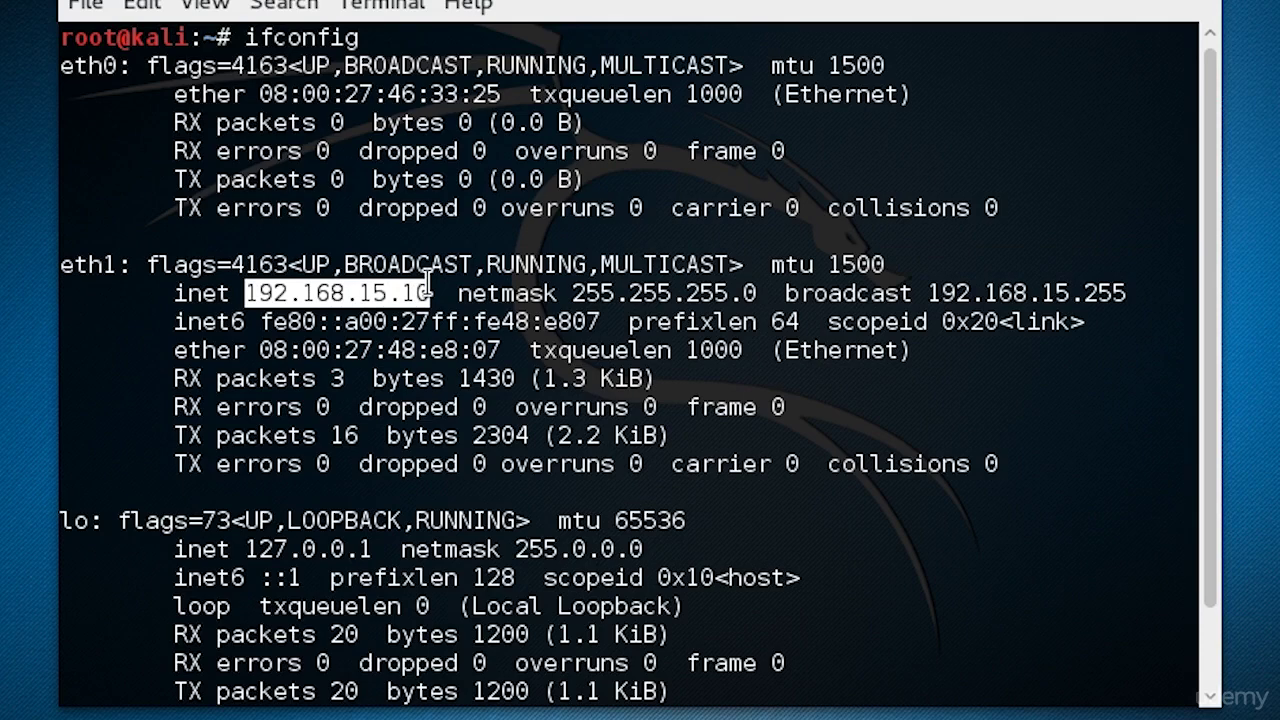
click(430, 290)
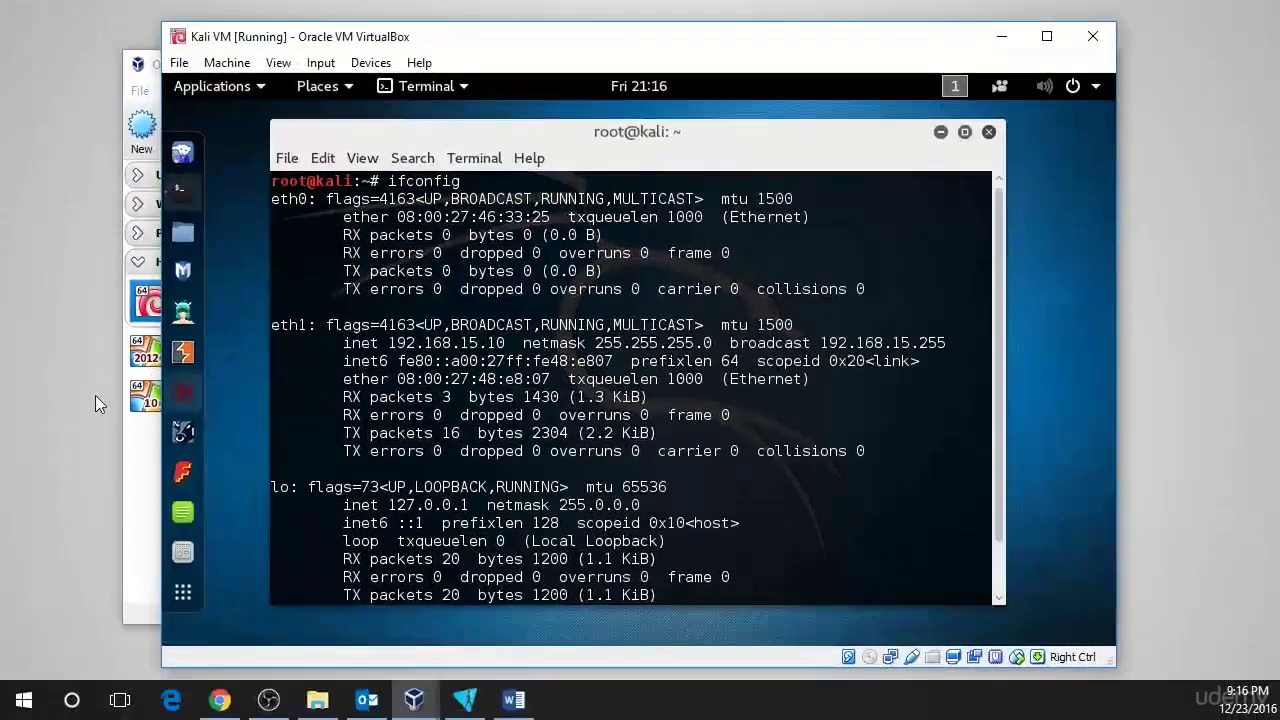
- Launch Command Prompt from the Windows Start search for cmd and position it over the Kali terminal
click(85, 399)
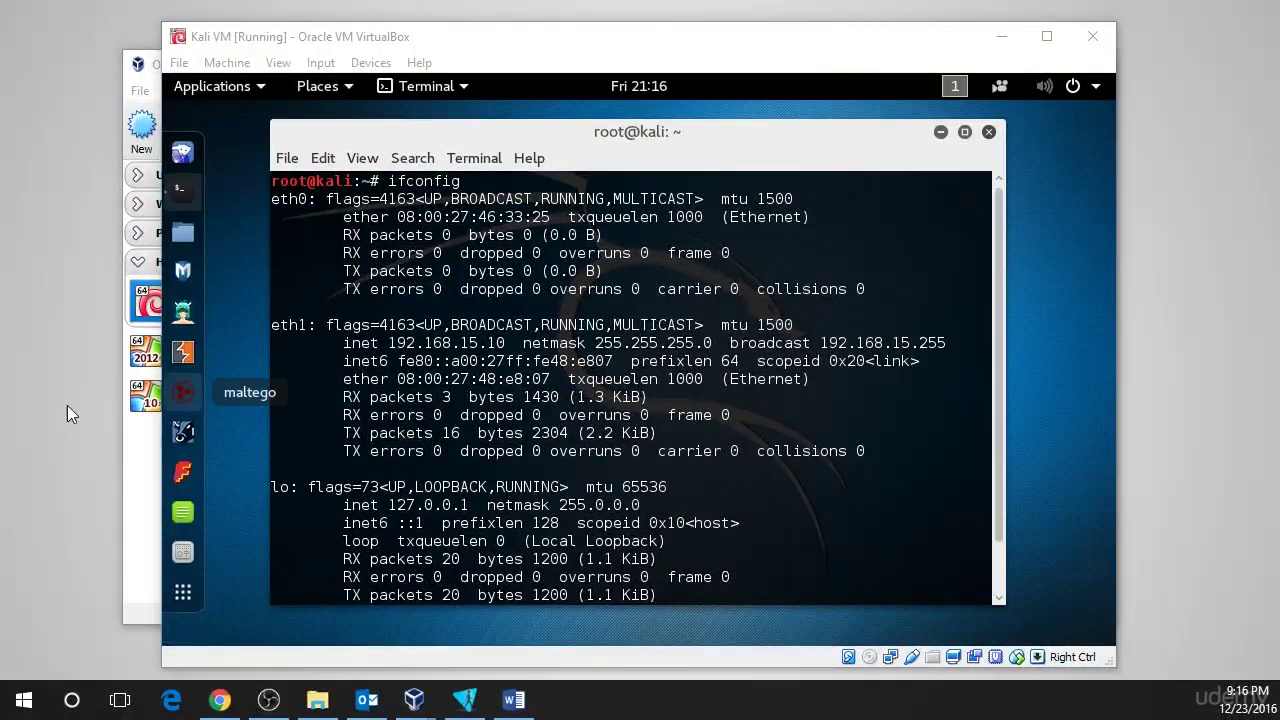
click(3, 704)
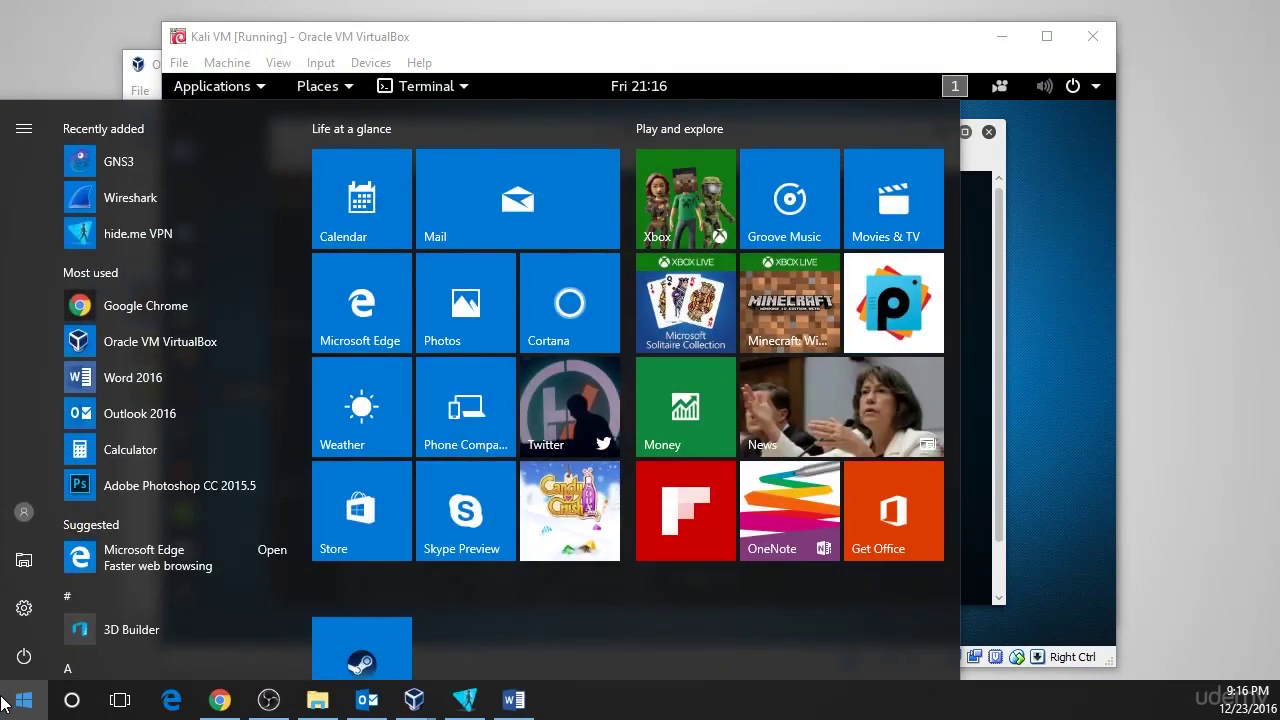
text(cmd)
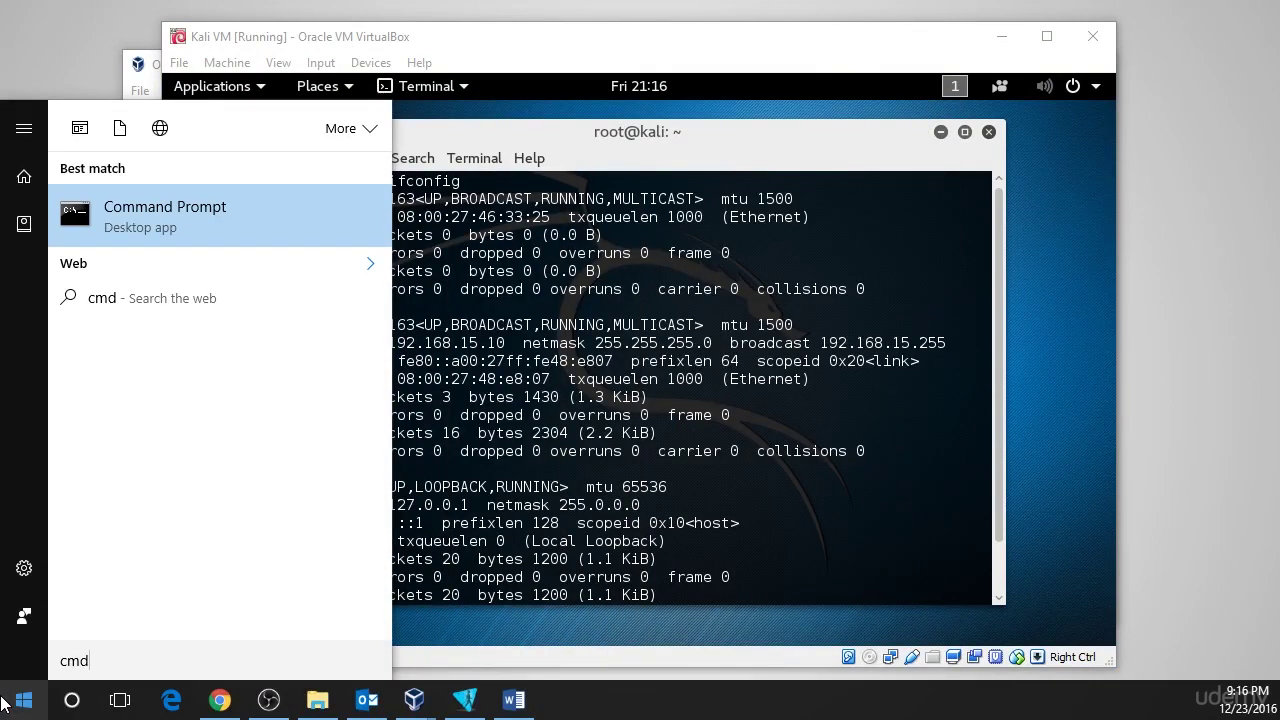
click(228, 215)
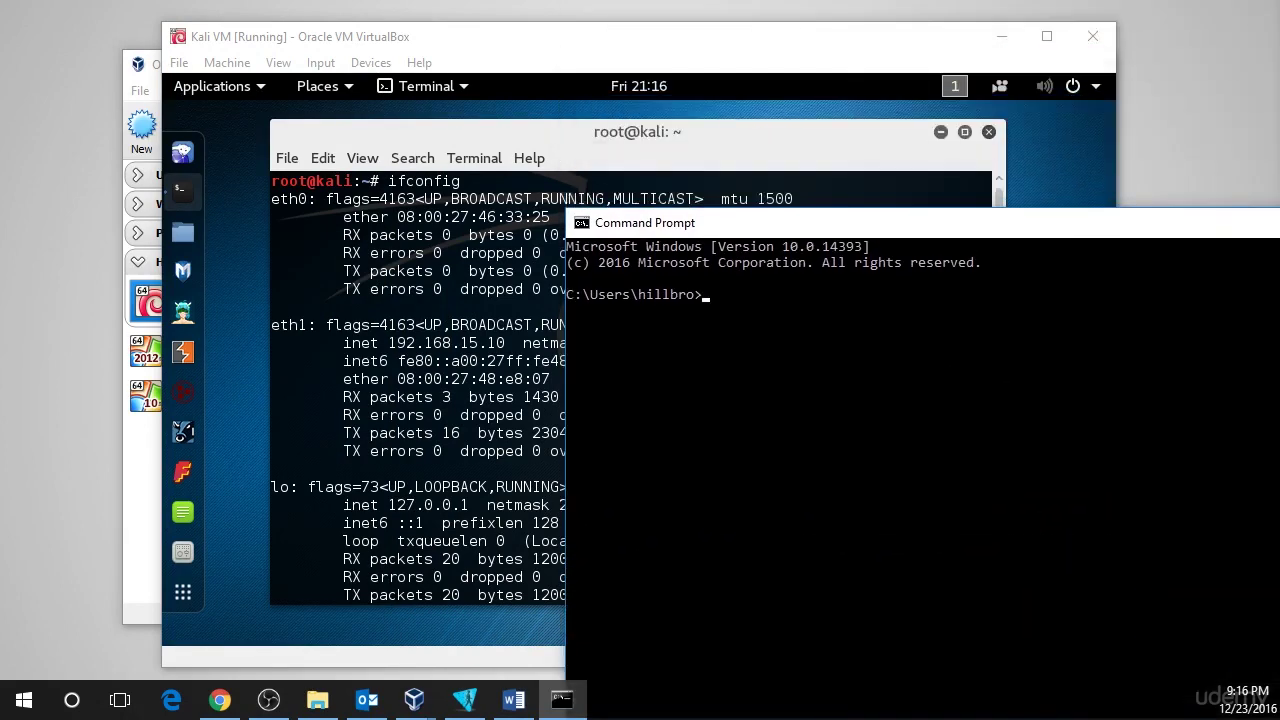
drag(1020, 157, 674, 127)
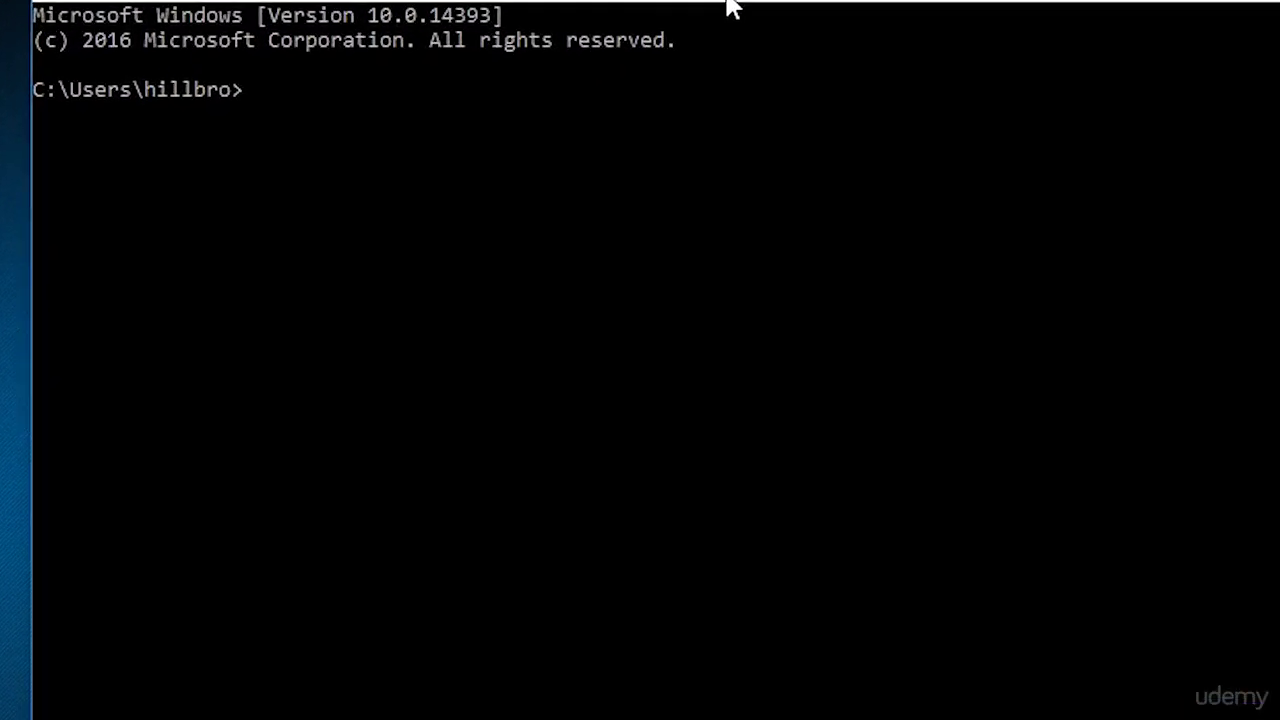
- Ping 192.168.15.10 from Windows, getting 4 of 4 replies, then close the Kali terminal
text(ping)
text(192.168)
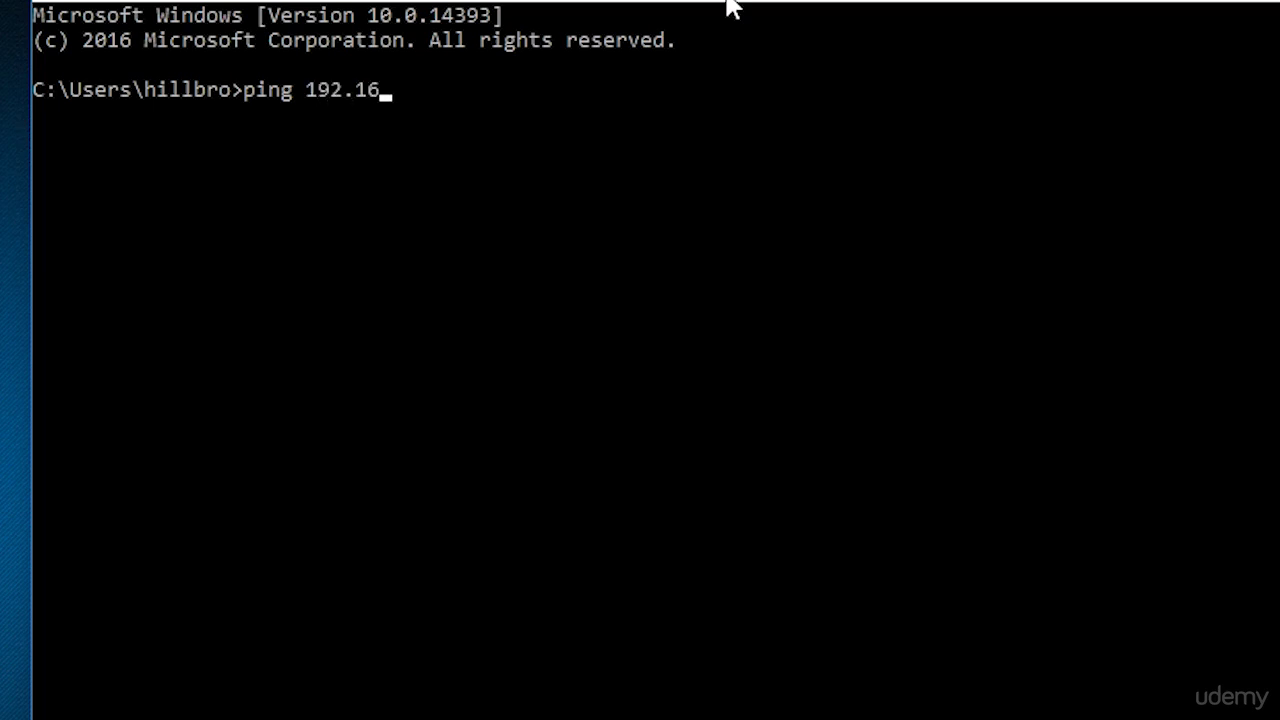
text(.15.10)
key(Return)
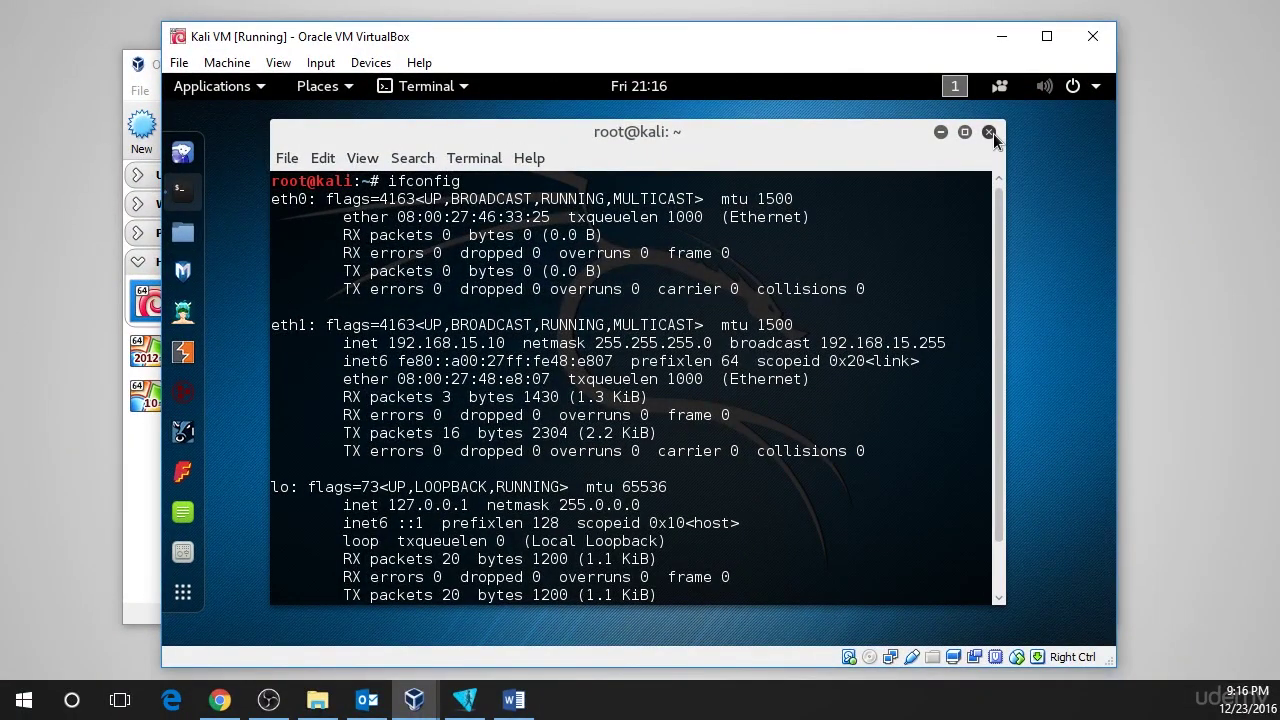
click(991, 133)
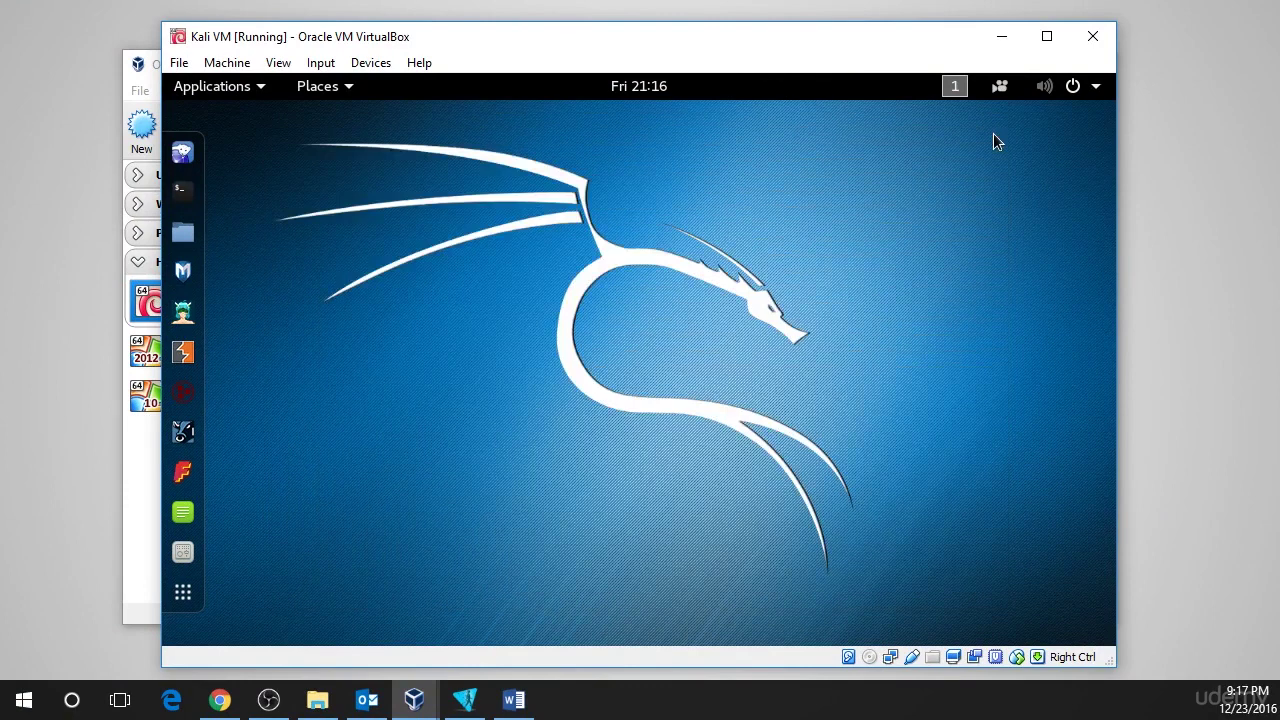